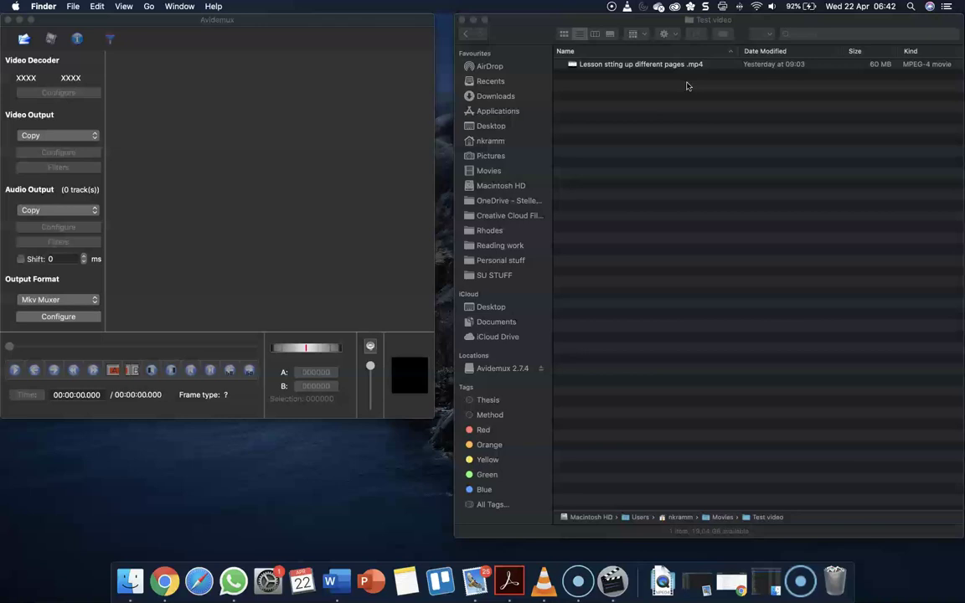
- Drag 'Lesson stting up different pages .mp4' from the Test video folder into Avidemux
{"action": "left_click", "coordinate": [679, 83]}
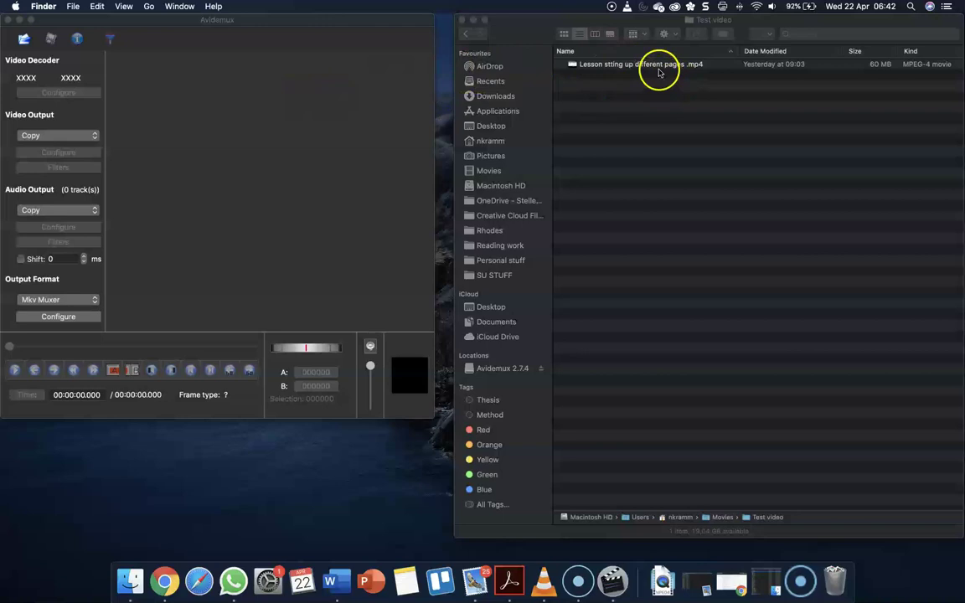
{"action": "left_click", "coordinate": [610, 69]}
{"action": "left_click", "coordinate": [610, 66]}
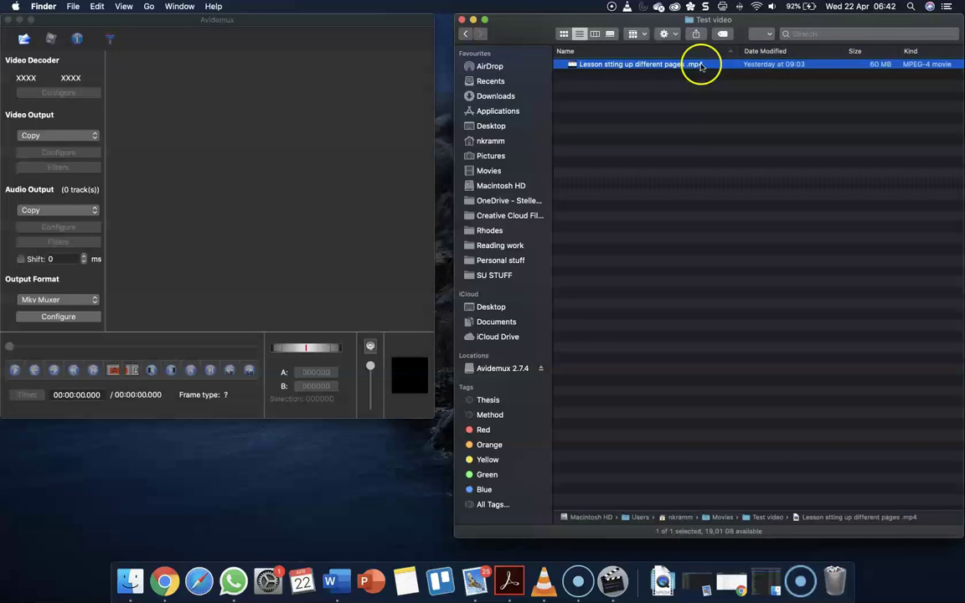
{"action": "left_click_drag", "start_coordinate": [684, 64], "coordinate": [230, 135]}
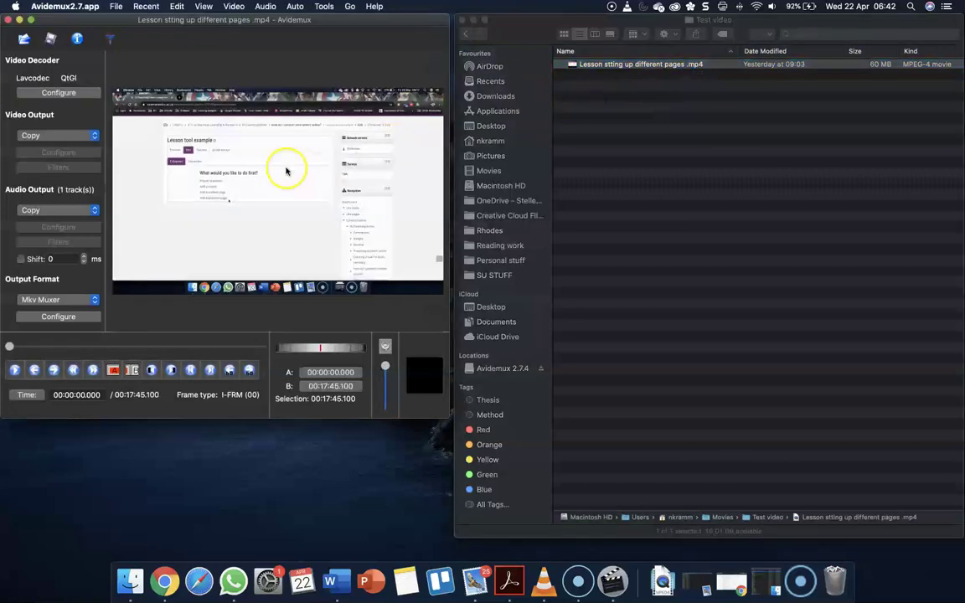
- Switch Avidemux's video output from Copy to the Mpeg4 AVC (x264) encoder
{"action": "left_click", "coordinate": [23, 41]}
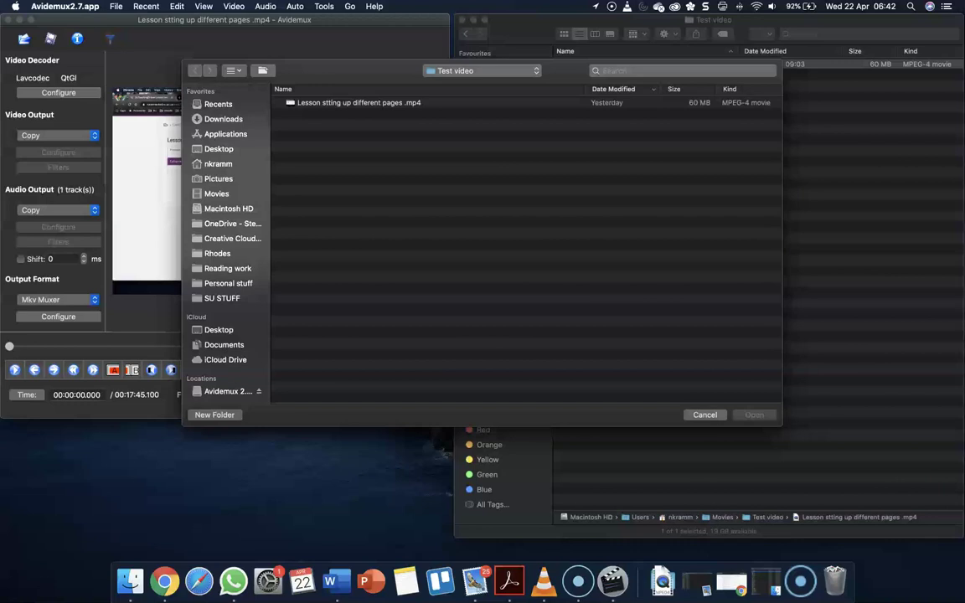
{"action": "left_click", "coordinate": [711, 417]}
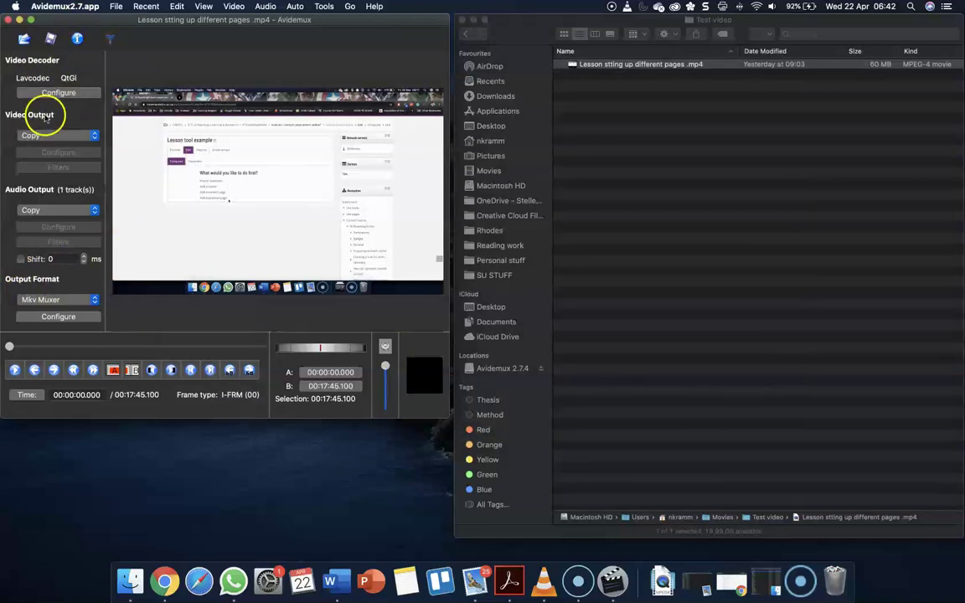
{"action": "left_click", "coordinate": [31, 135]}
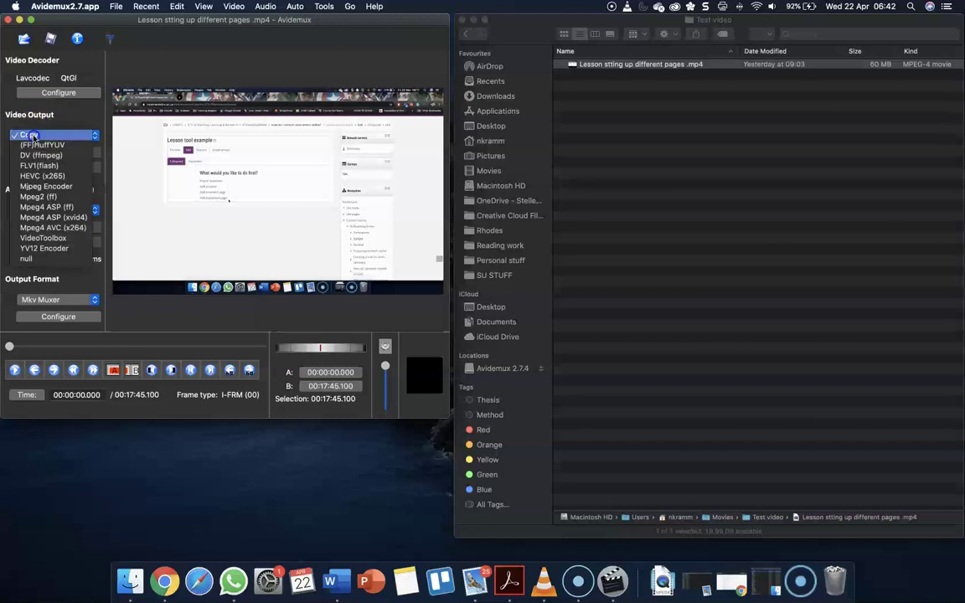
{"action": "left_click", "coordinate": [72, 233]}
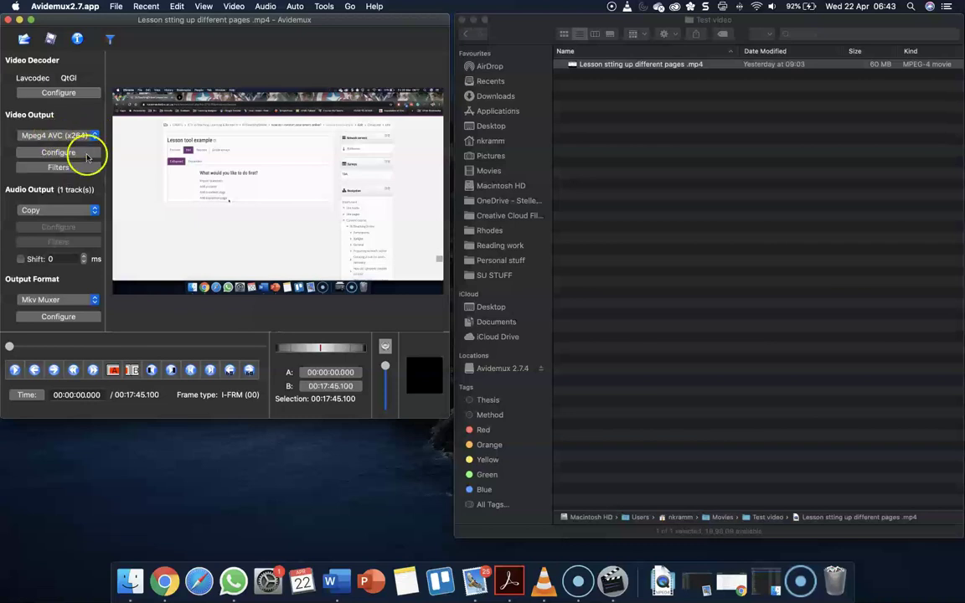
{"action": "left_click", "coordinate": [59, 169]}
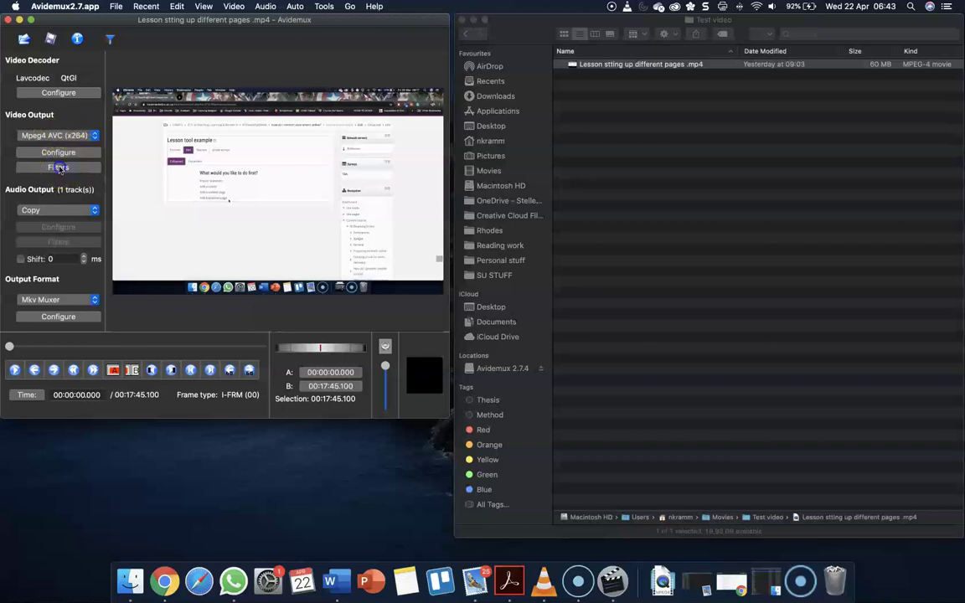
- Add the Resample FPS filter with a new frame rate of 1 fps
{"action": "scroll", "coordinate": [209, 176], "scroll_direction": "down", "scroll_amount": 3}
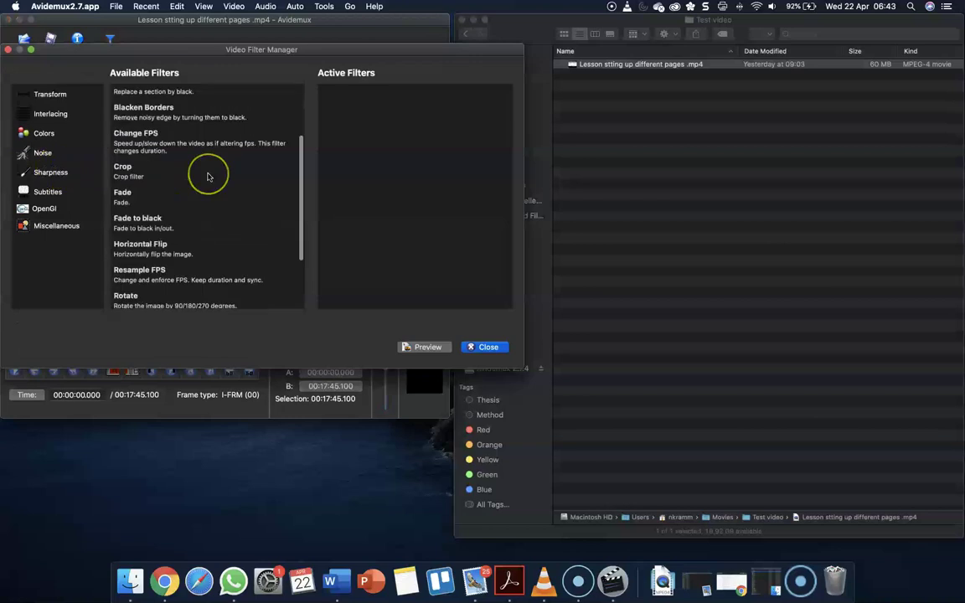
{"action": "scroll", "coordinate": [209, 176], "scroll_direction": "down", "scroll_amount": 3}
{"action": "left_click", "coordinate": [131, 196]}
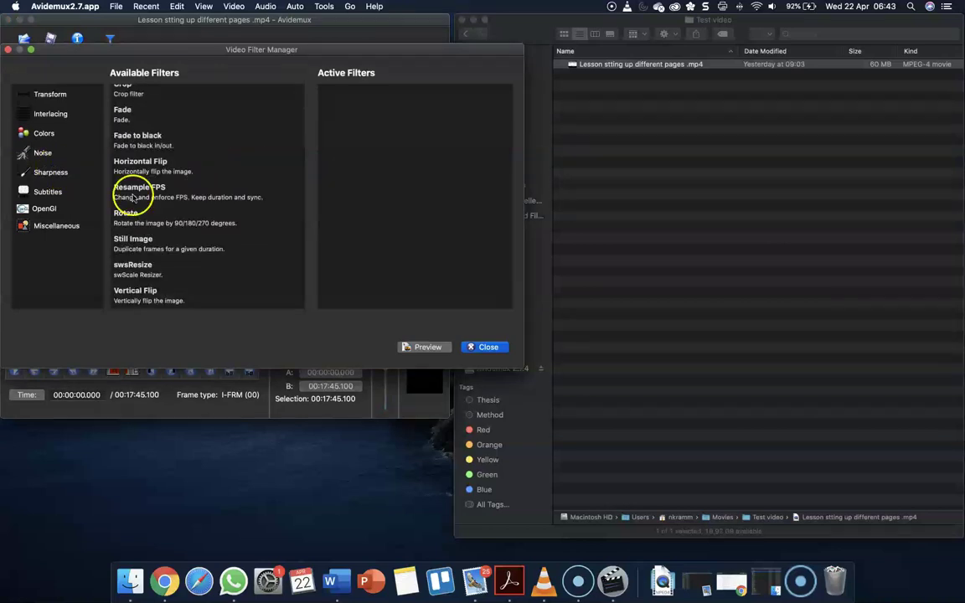
{"action": "left_click", "coordinate": [170, 195]}
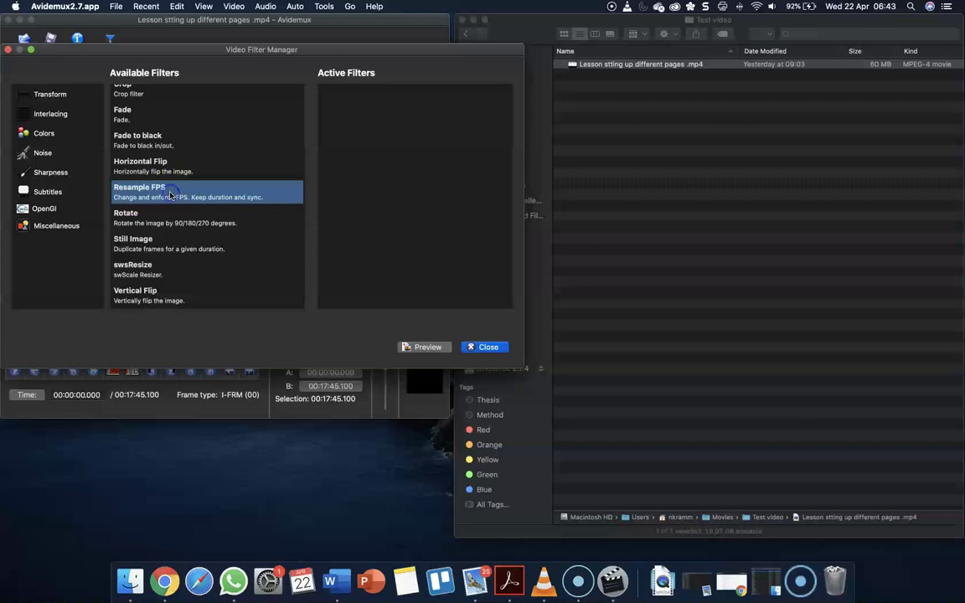
{"action": "double_click", "coordinate": [170, 195]}
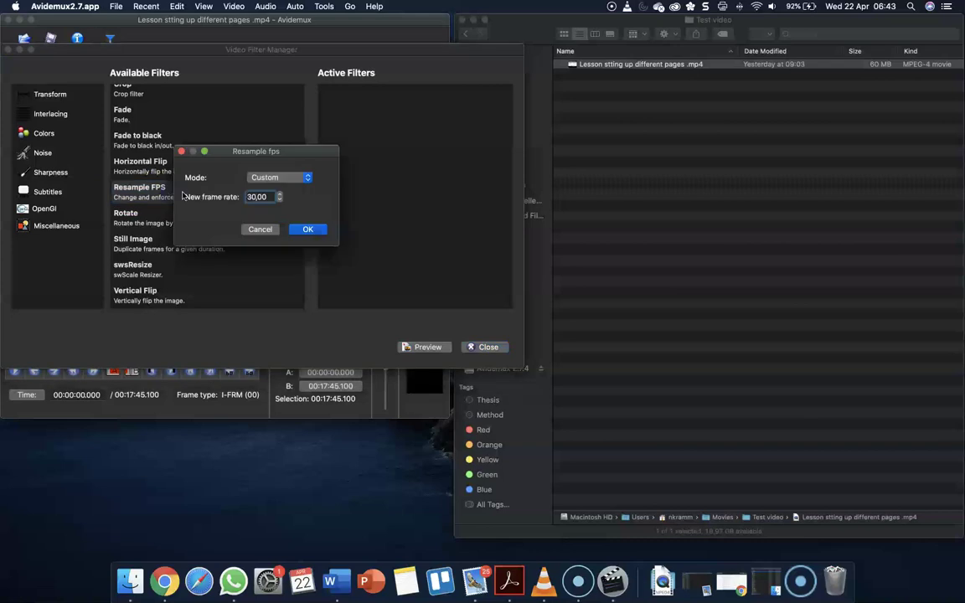
{"action": "left_click", "coordinate": [257, 197]}
{"action": "double_click", "coordinate": [257, 197]}
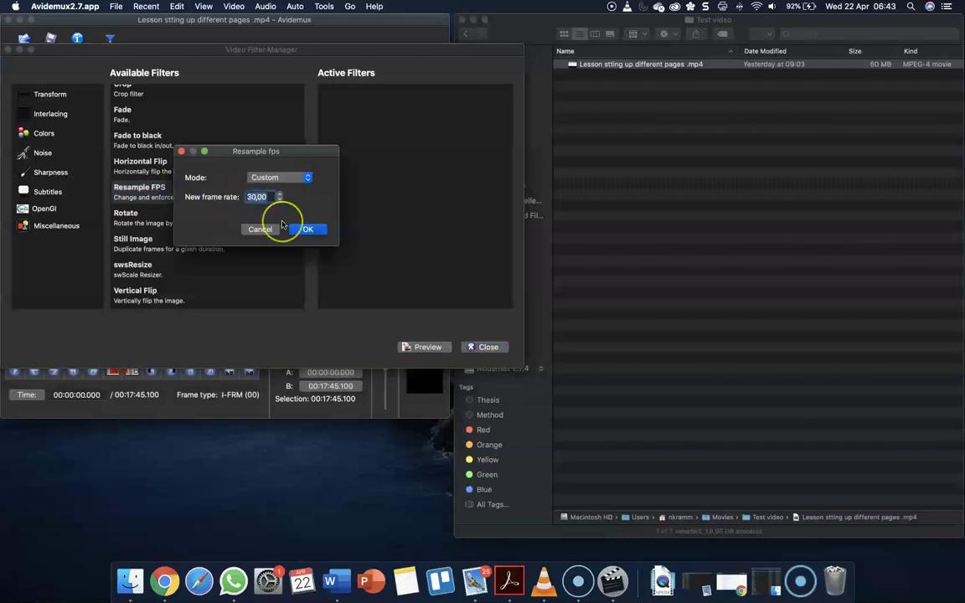
{"action": "type", "text": "1"}
{"action": "left_click", "coordinate": [301, 232]}
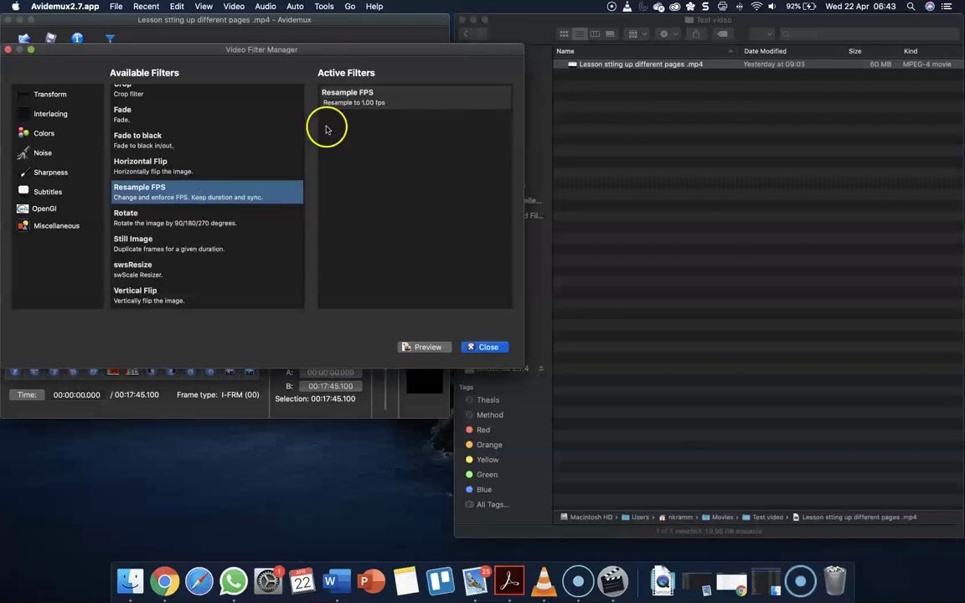
- Add swsResize at 1152x720, then remove it from the active filters
{"action": "left_click", "coordinate": [134, 268]}
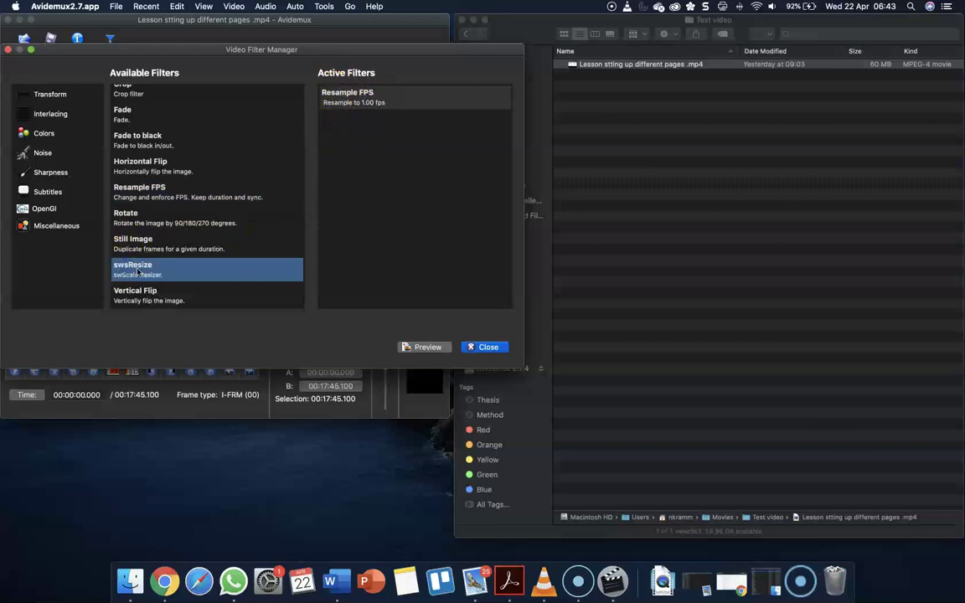
{"action": "double_click", "coordinate": [138, 269]}
{"action": "left_click", "coordinate": [78, 179]}
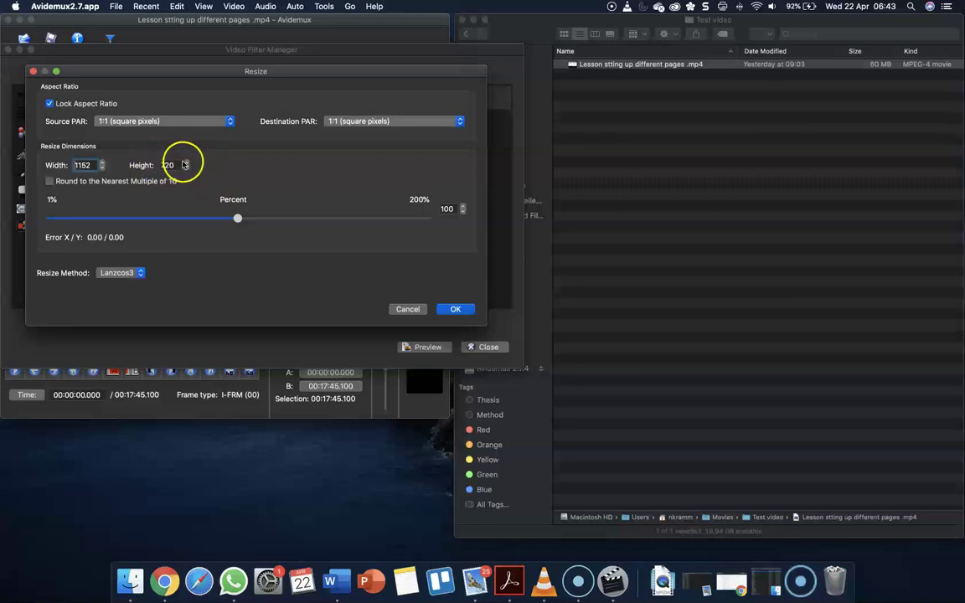
{"action": "left_click", "coordinate": [459, 311]}
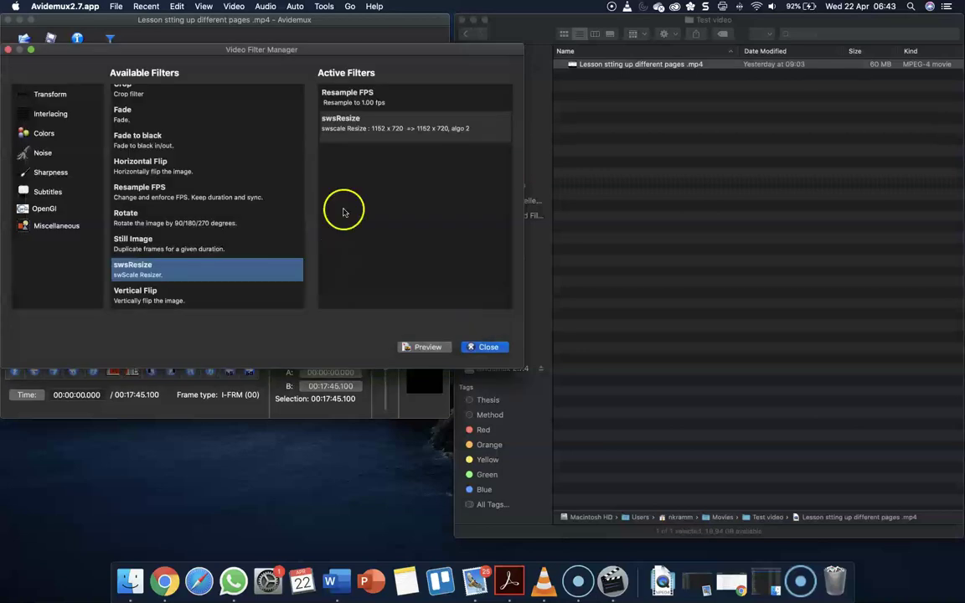
{"action": "right_click", "coordinate": [390, 132]}
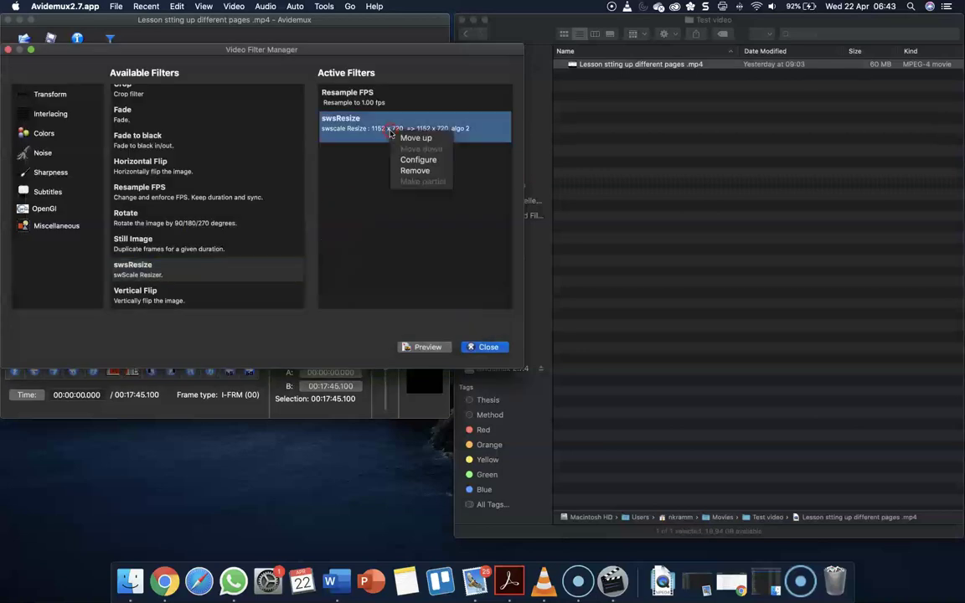
{"action": "left_click", "coordinate": [411, 170]}
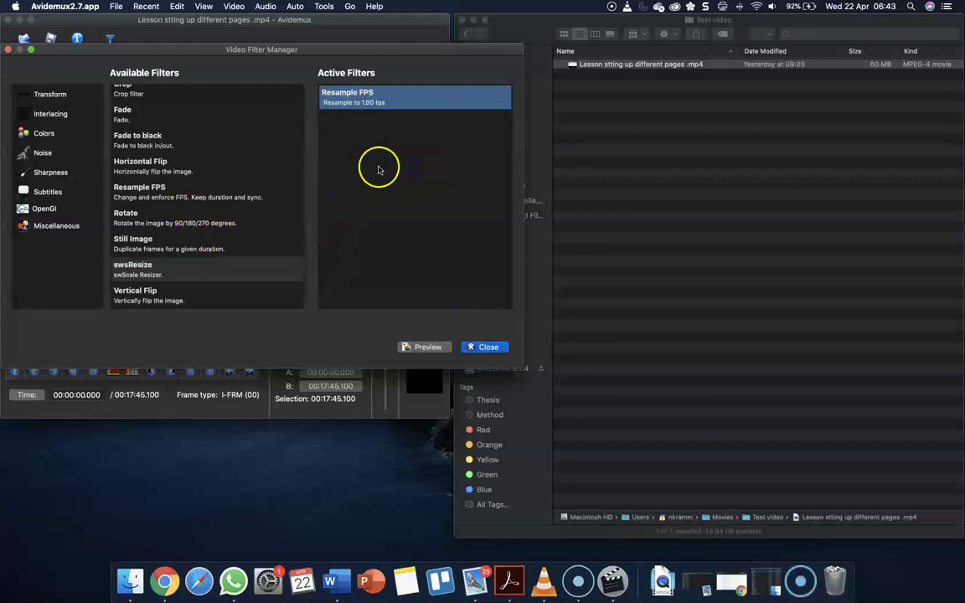
{"action": "left_click", "coordinate": [486, 346]}
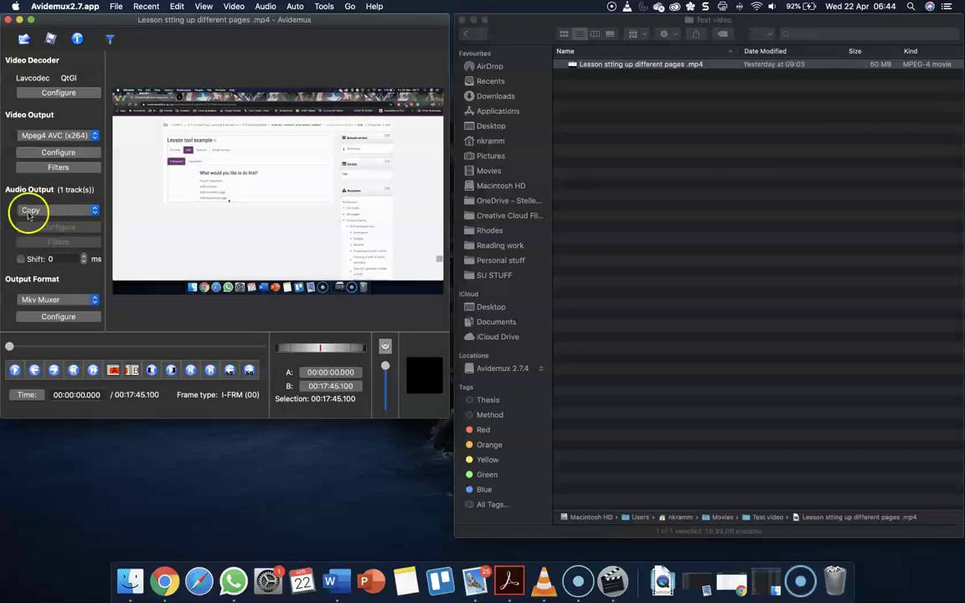
- Choose AAC (lav) as the audio output encoder
{"action": "left_click", "coordinate": [29, 212]}
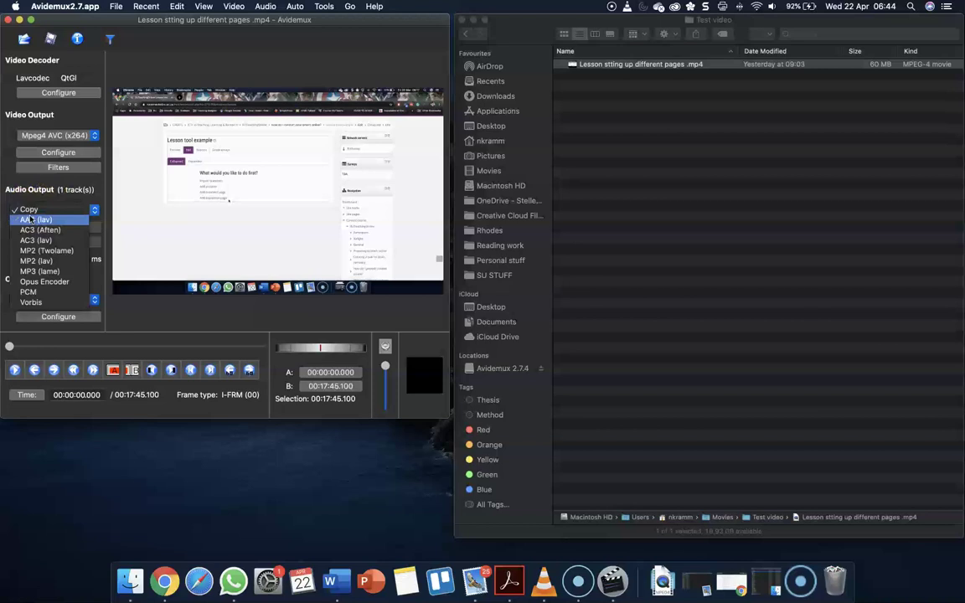
{"action": "left_click", "coordinate": [23, 221]}
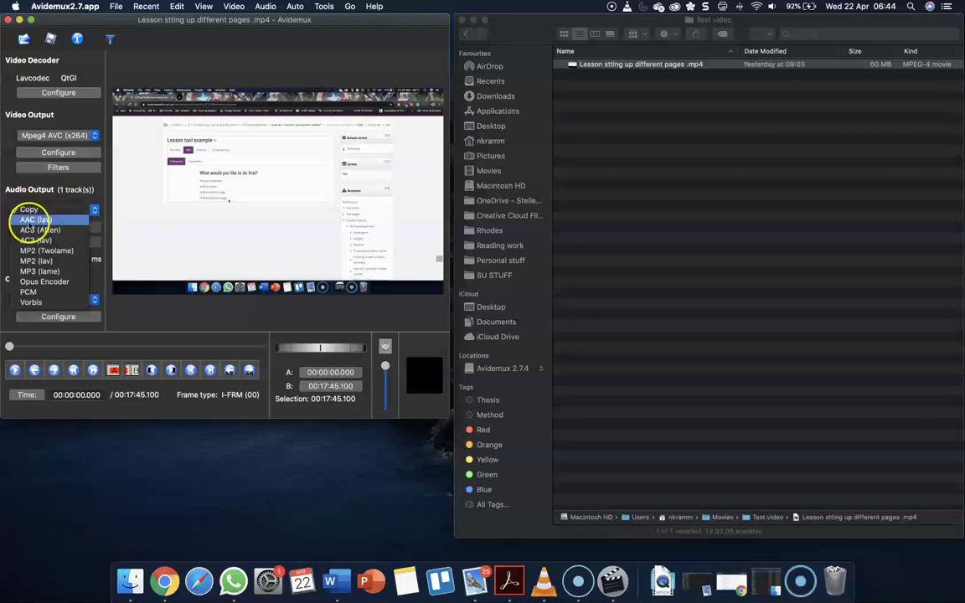
{"action": "left_click", "coordinate": [49, 220]}
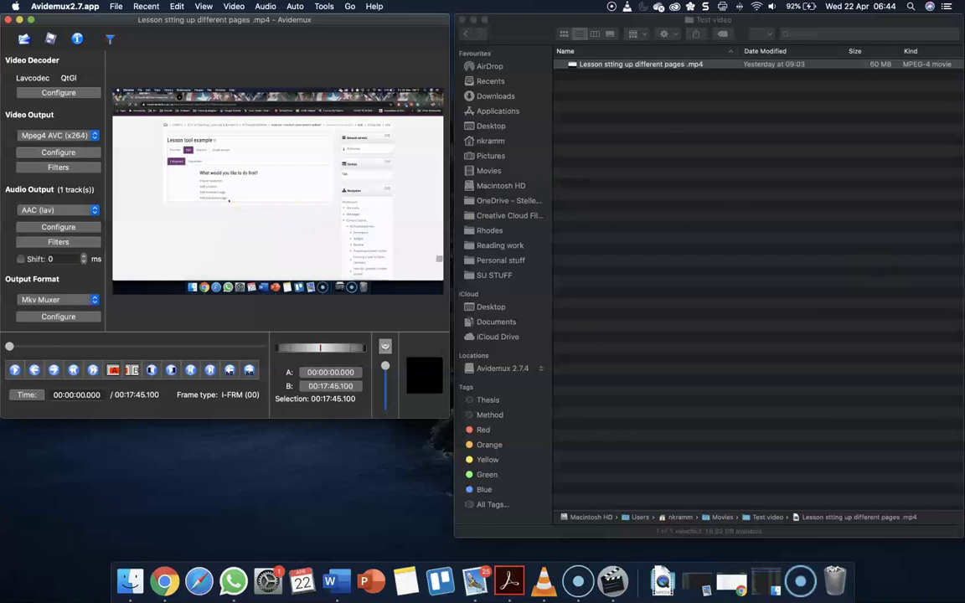
{"action": "left_click", "coordinate": [84, 260]}
- Lower the AAC (lav) bitrate from 128 to 56 and verify it
{"action": "left_click", "coordinate": [67, 228]}
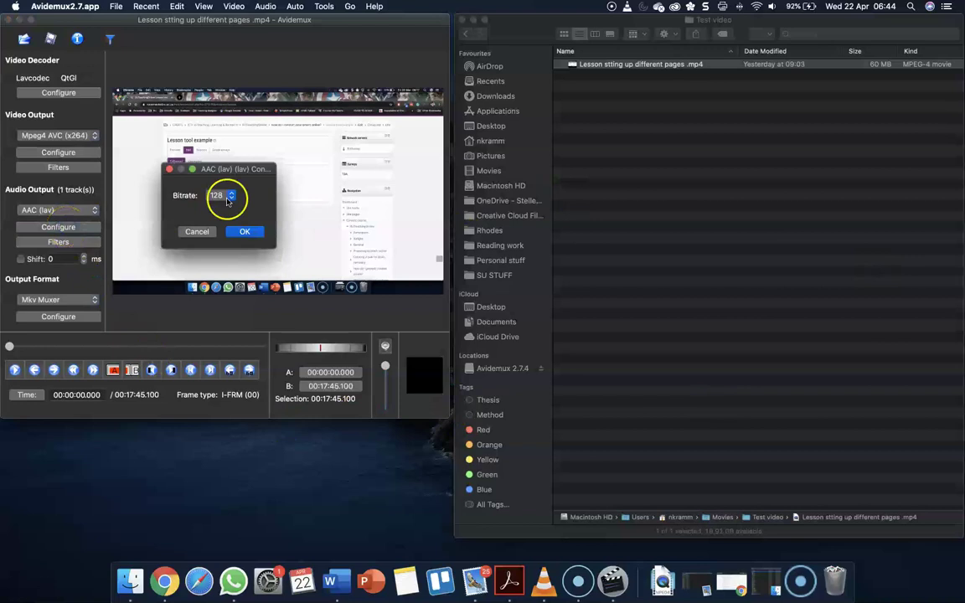
{"action": "left_click", "coordinate": [209, 196]}
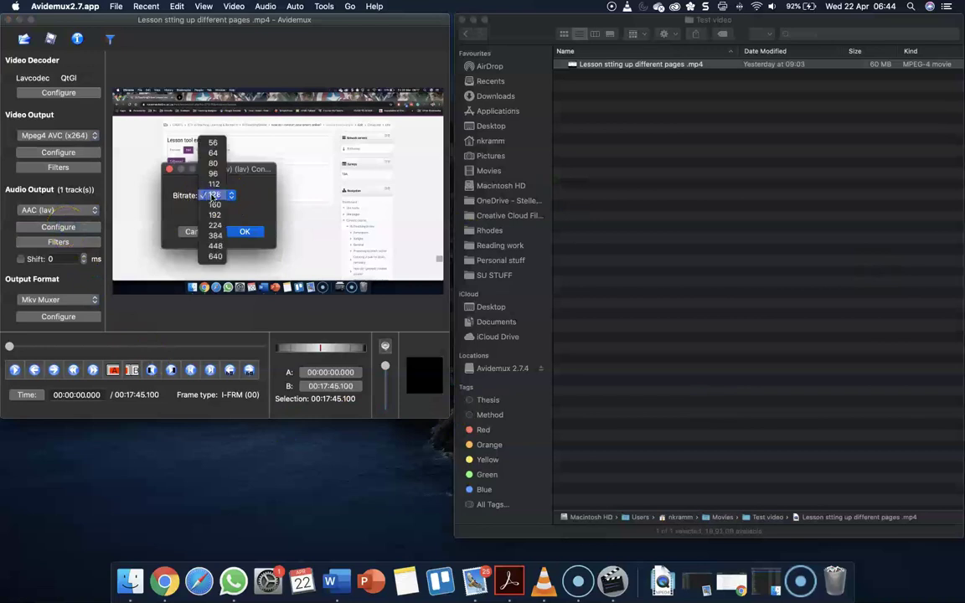
{"action": "left_click", "coordinate": [213, 144]}
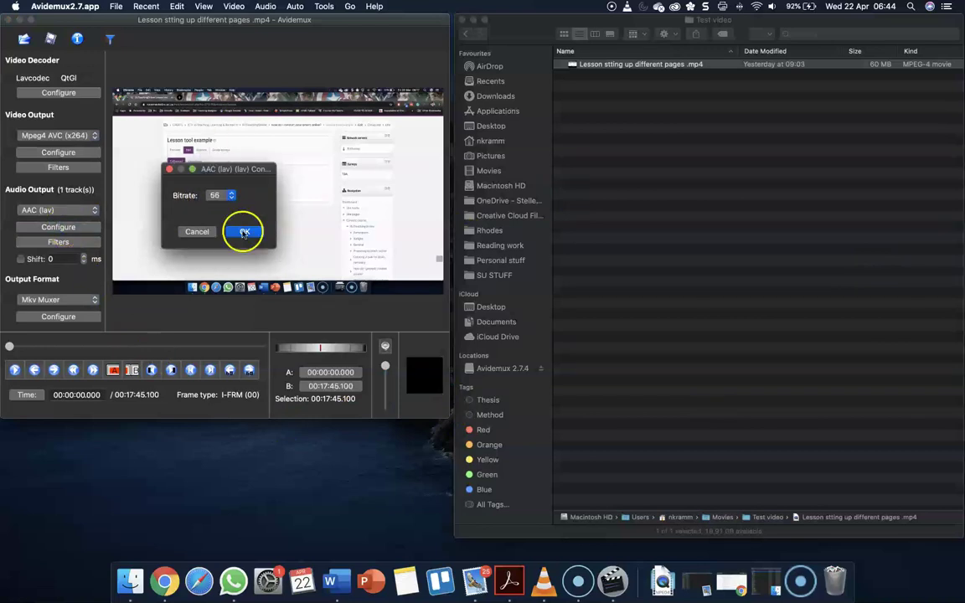
{"action": "left_click", "coordinate": [240, 233]}
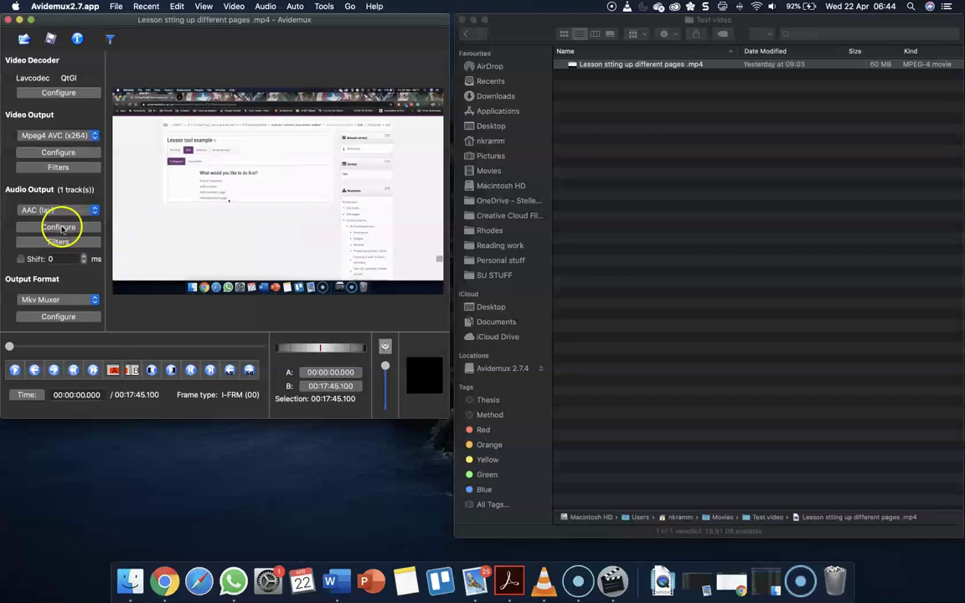
{"action": "left_click", "coordinate": [57, 229]}
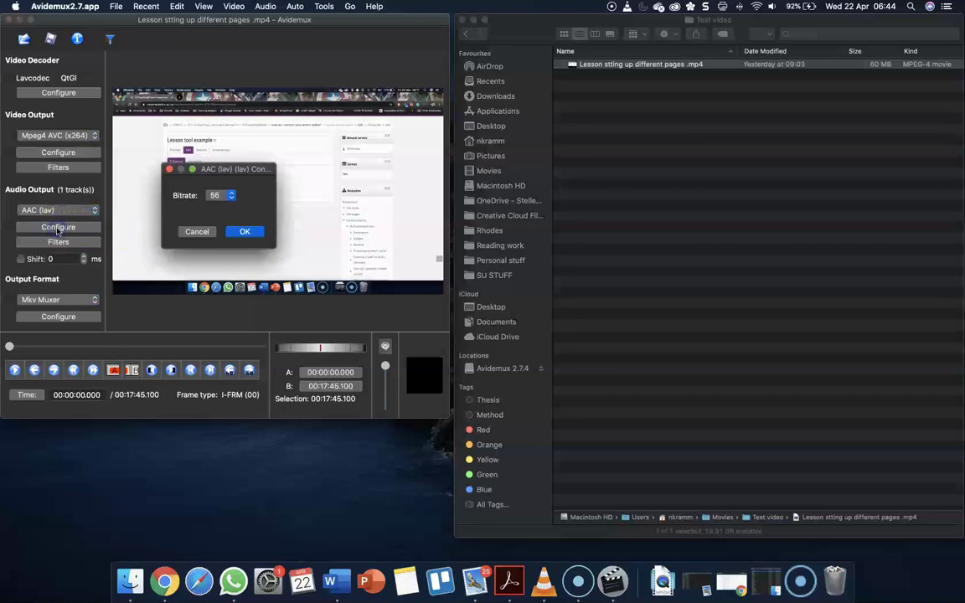
{"action": "left_click", "coordinate": [178, 236]}
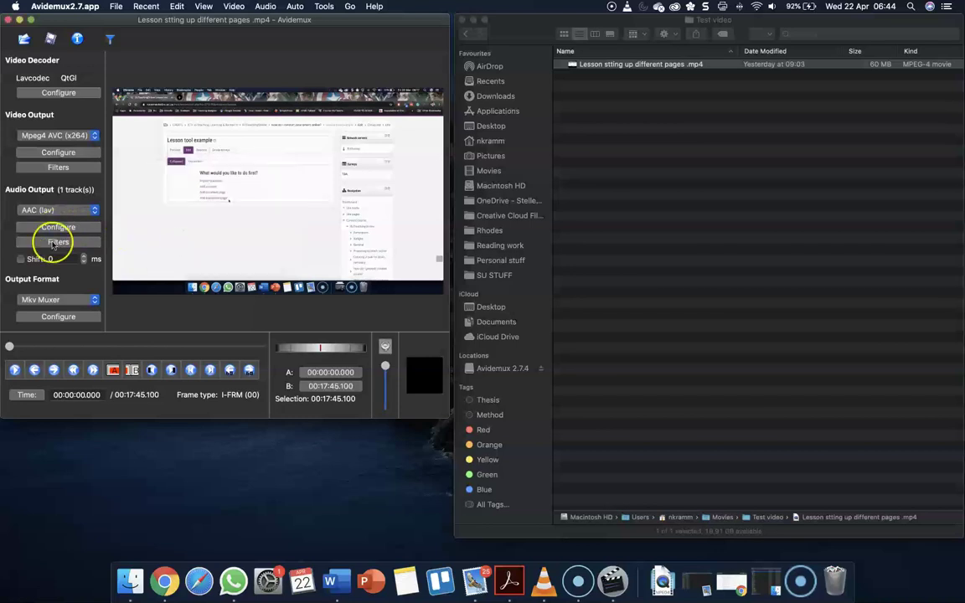
- Enable audio resampling and change the rate from 44100 to 16000 Hz
{"action": "left_click", "coordinate": [54, 243]}
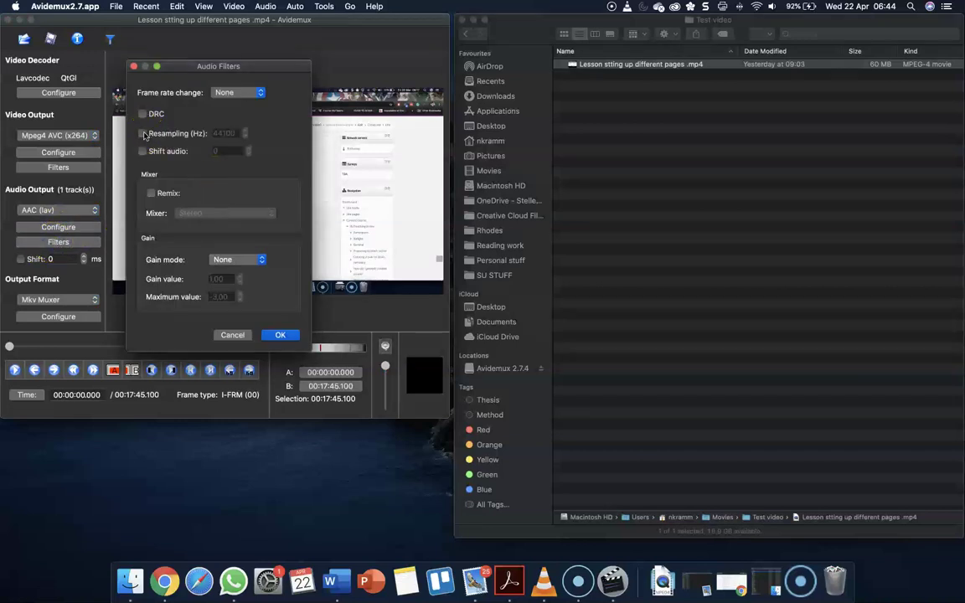
{"action": "left_click", "coordinate": [144, 134]}
{"action": "left_click", "coordinate": [215, 133]}
{"action": "double_click", "coordinate": [224, 133]}
{"action": "left_click", "coordinate": [220, 143]}
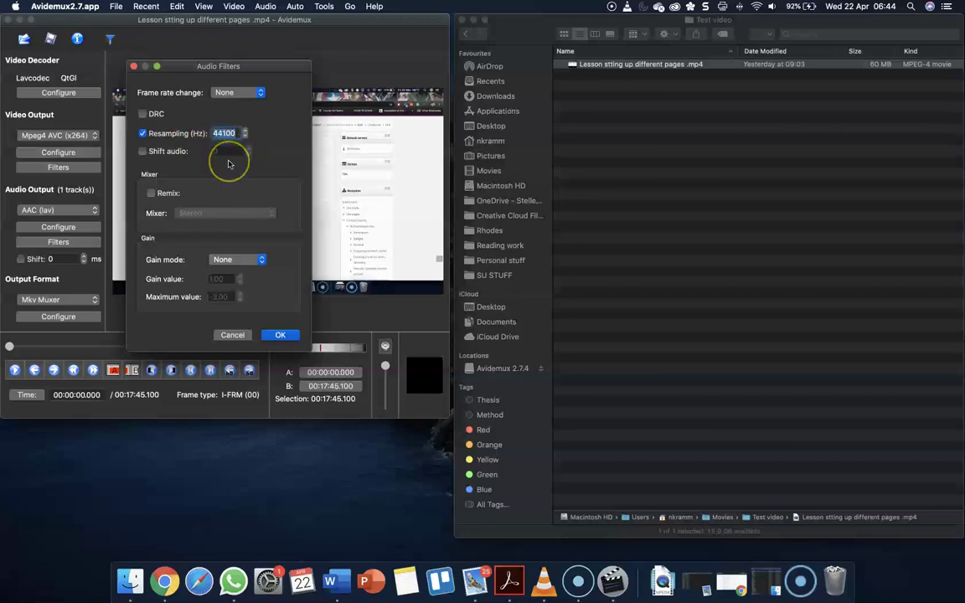
{"action": "type", "text": "1"}
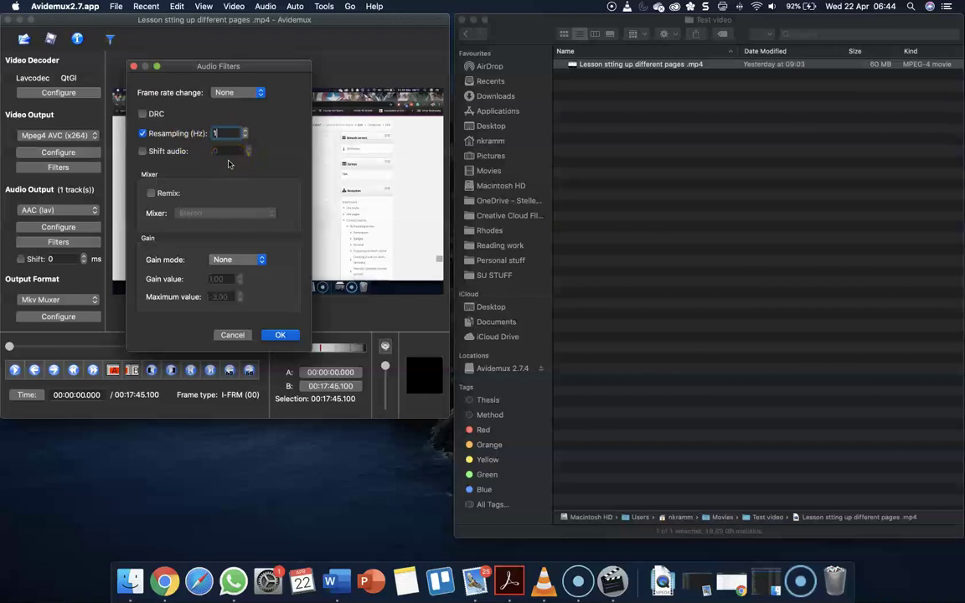
{"action": "type", "text": "6"}
{"action": "type", "text": "000"}
- Enable Remix and set the channel mixer to Mono
{"action": "left_click", "coordinate": [153, 197]}
{"action": "left_click", "coordinate": [151, 194]}
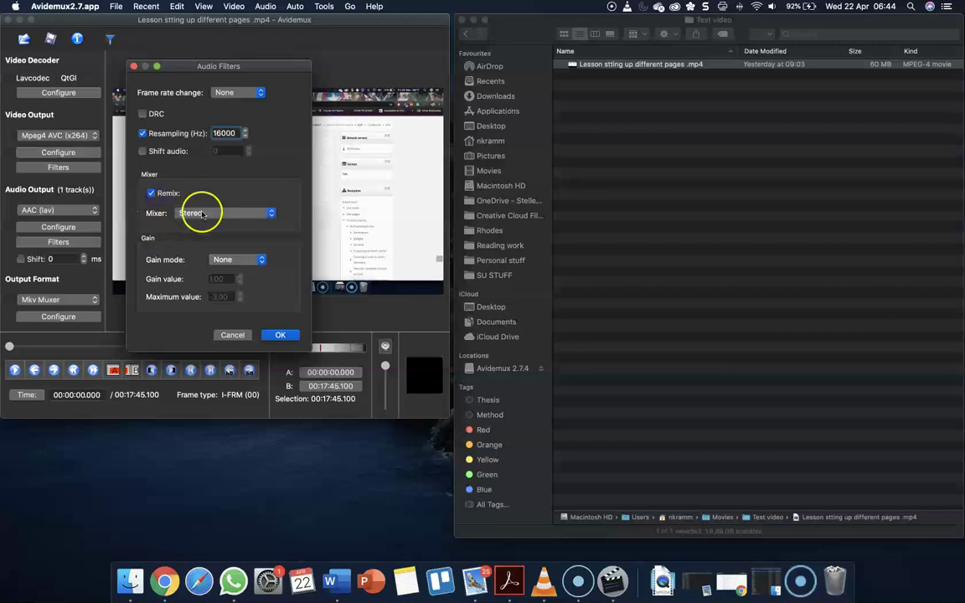
{"action": "left_click", "coordinate": [202, 215]}
{"action": "left_click", "coordinate": [197, 204]}
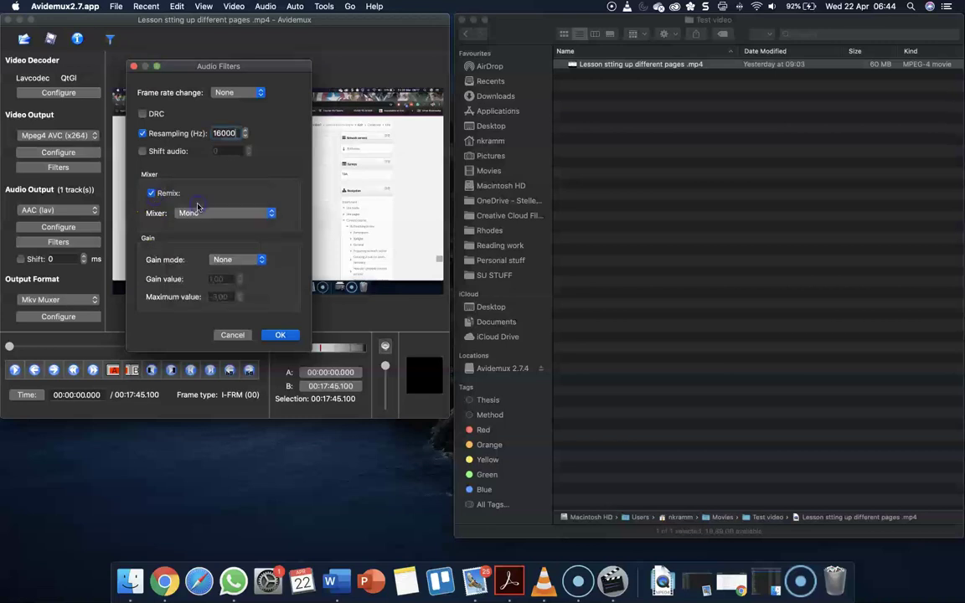
{"action": "left_click", "coordinate": [181, 274]}
- Confirm the audio filters and set the output format to MP4 Muxer
{"action": "left_click", "coordinate": [282, 335]}
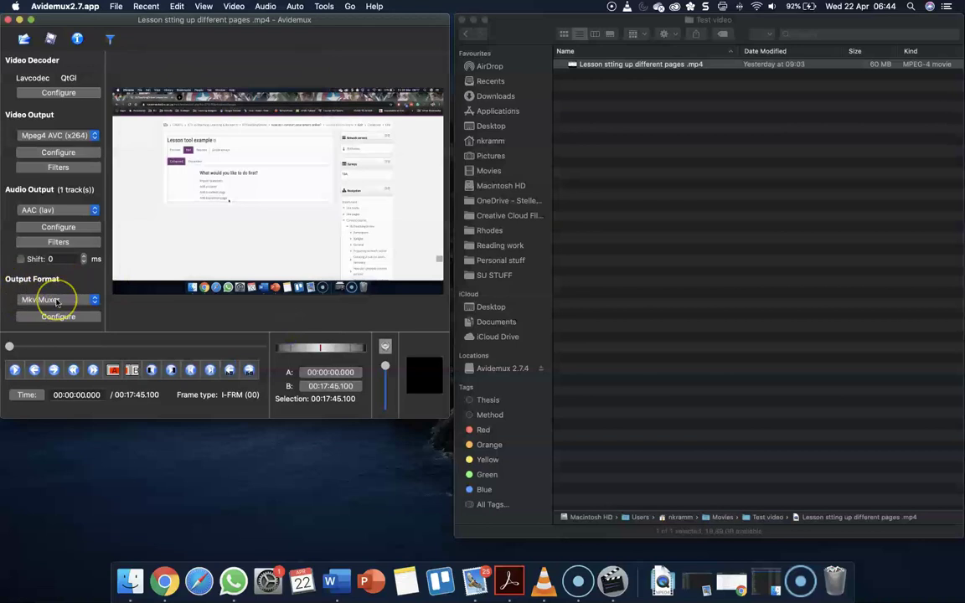
{"action": "left_click", "coordinate": [56, 301]}
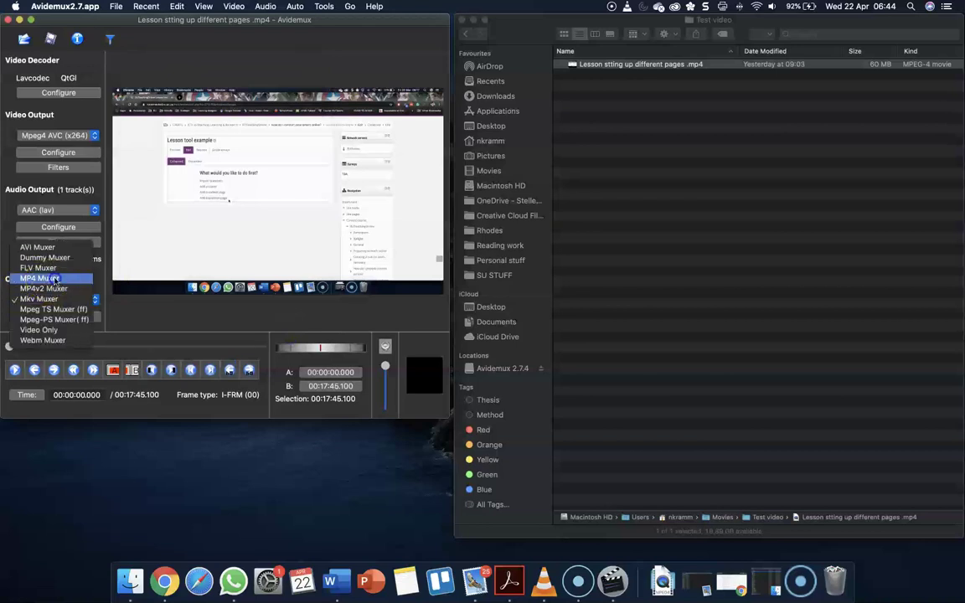
{"action": "left_click", "coordinate": [55, 278]}
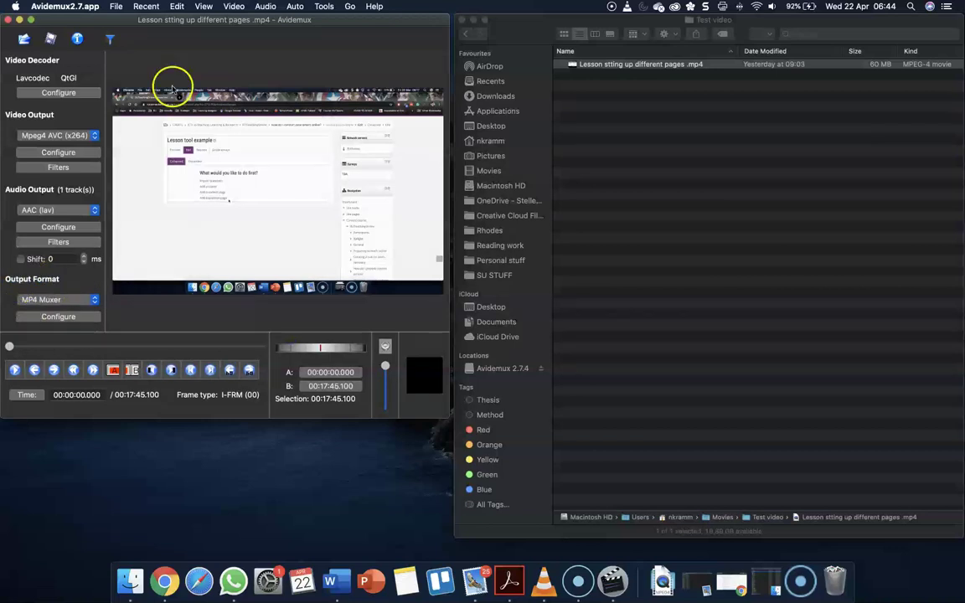
- Save the video as 'Lesson stting up different pages_EDIT' in Movies > Test video
{"action": "left_click", "coordinate": [51, 41]}
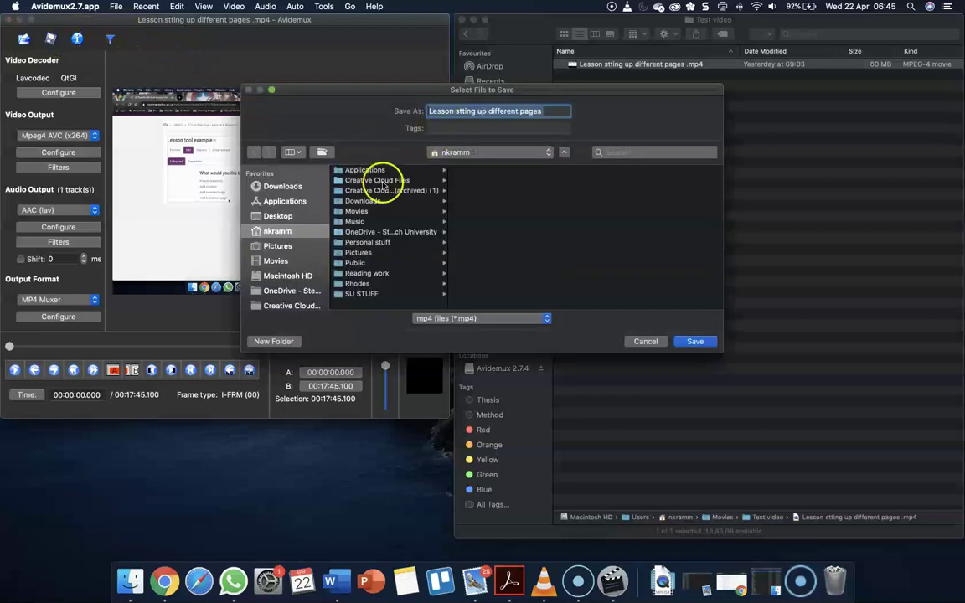
{"action": "left_click", "coordinate": [281, 261]}
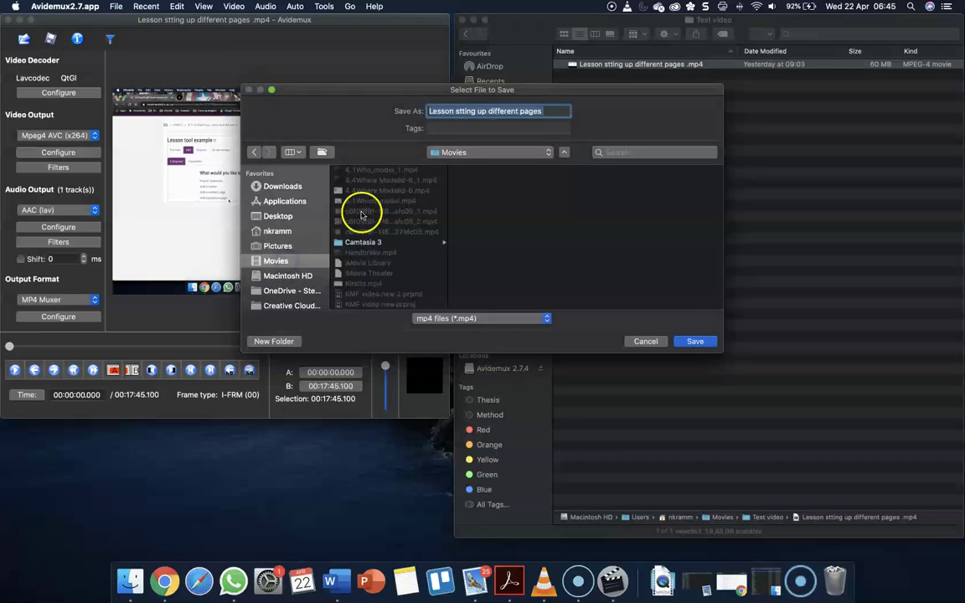
{"action": "scroll", "coordinate": [385, 244], "scroll_direction": "up", "scroll_amount": 1}
{"action": "scroll", "coordinate": [385, 244], "scroll_direction": "down", "scroll_amount": 5}
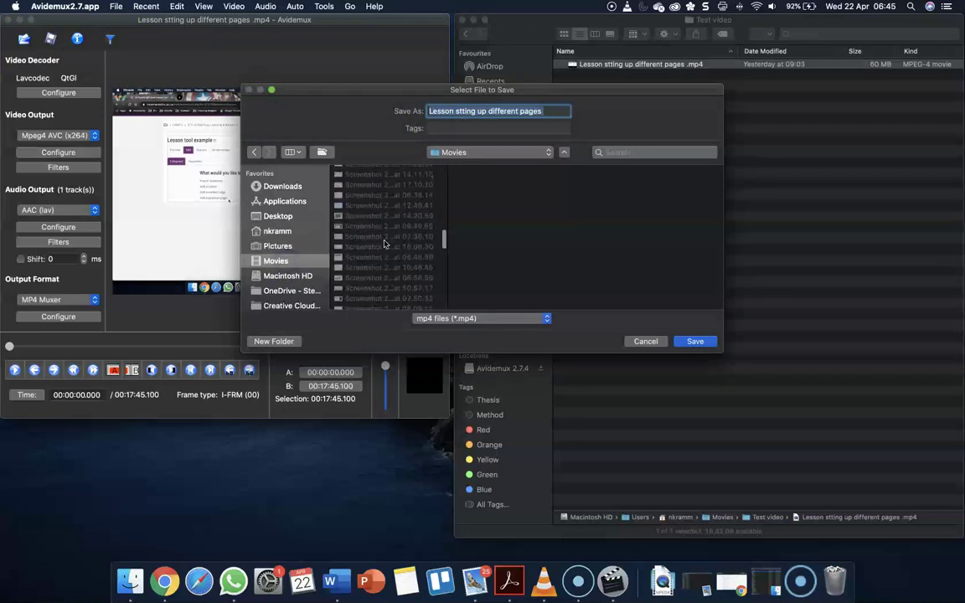
{"action": "scroll", "coordinate": [384, 244], "scroll_direction": "up", "scroll_amount": 3}
{"action": "scroll", "coordinate": [384, 244], "scroll_direction": "down", "scroll_amount": 4}
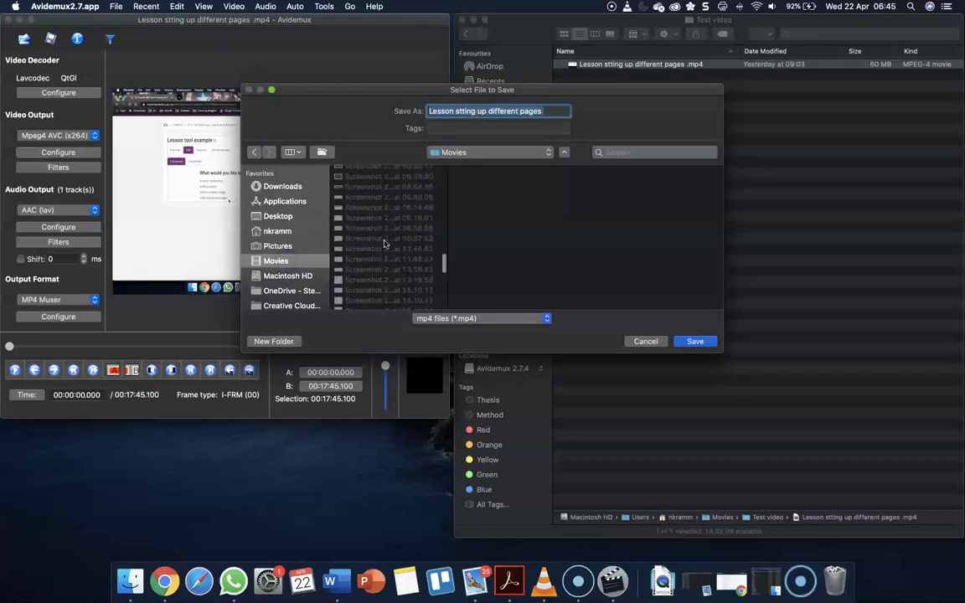
{"action": "scroll", "coordinate": [384, 244], "scroll_direction": "down", "scroll_amount": 5}
{"action": "left_click", "coordinate": [347, 211]}
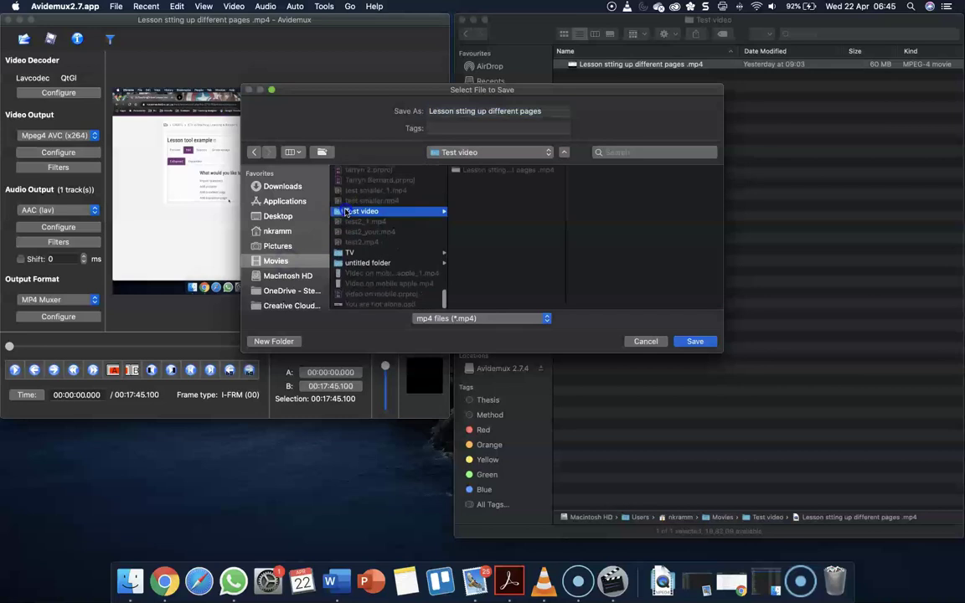
{"action": "left_click", "coordinate": [484, 182]}
{"action": "left_click", "coordinate": [552, 111]}
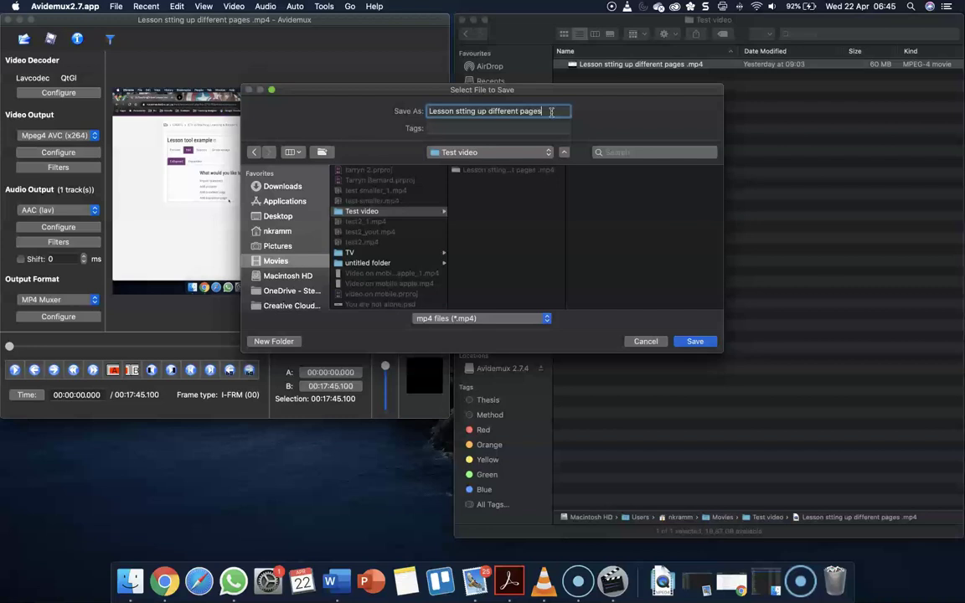
{"action": "type", "text": "."}
{"action": "type", "text": "El"}
{"action": "type", "text": "IT"}
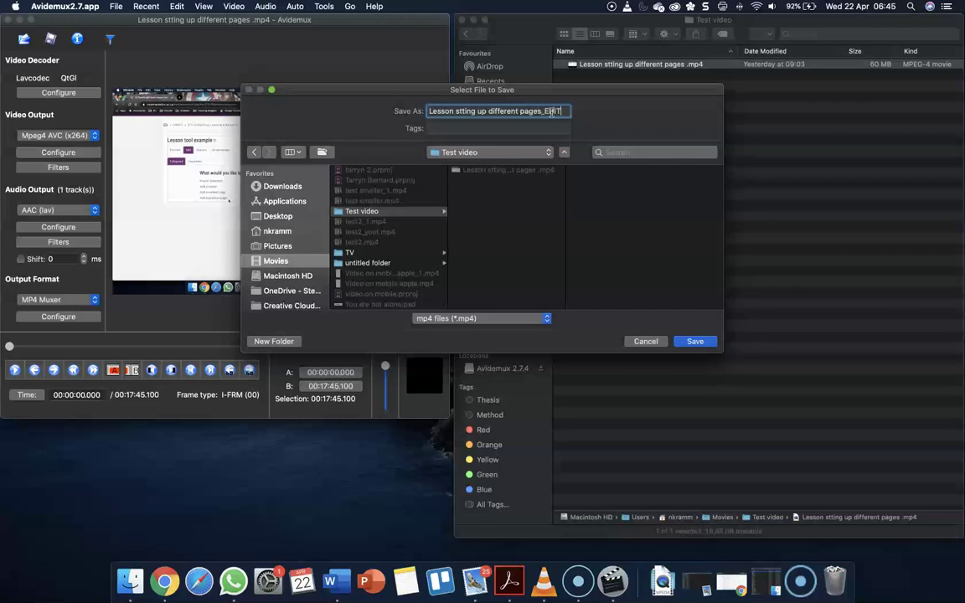
{"action": "left_click", "coordinate": [694, 342]}
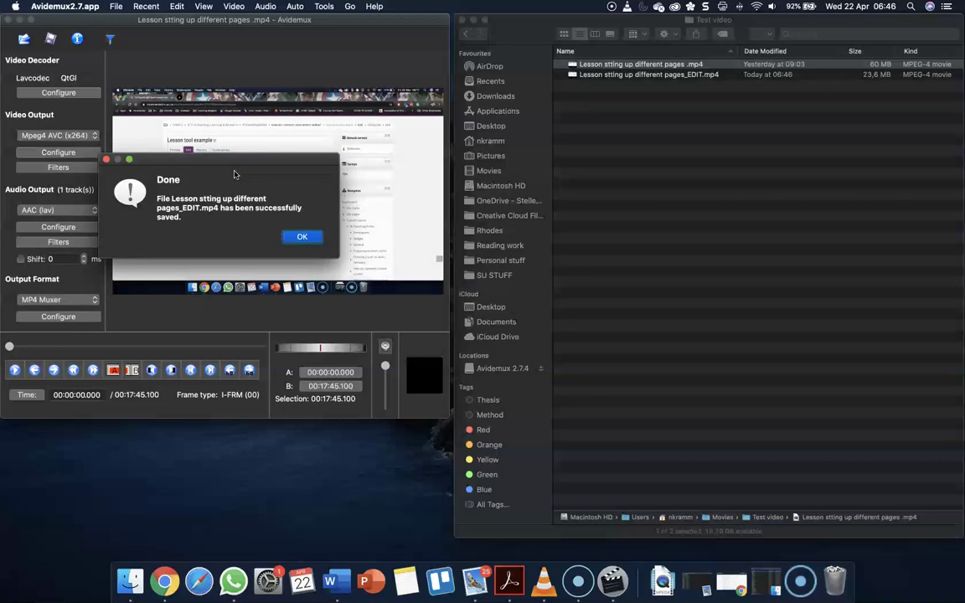
- Dismiss the save-complete notice and switch to Finder showing both videos
{"action": "left_click", "coordinate": [306, 237]}
{"action": "left_click", "coordinate": [303, 238]}
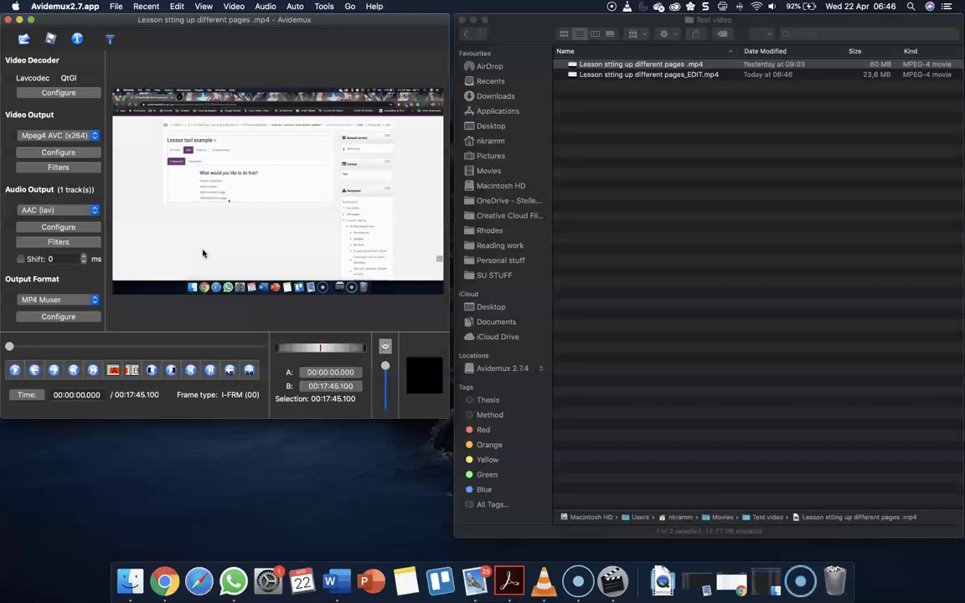
{"action": "left_click", "coordinate": [658, 117]}
{"action": "left_click", "coordinate": [660, 66]}
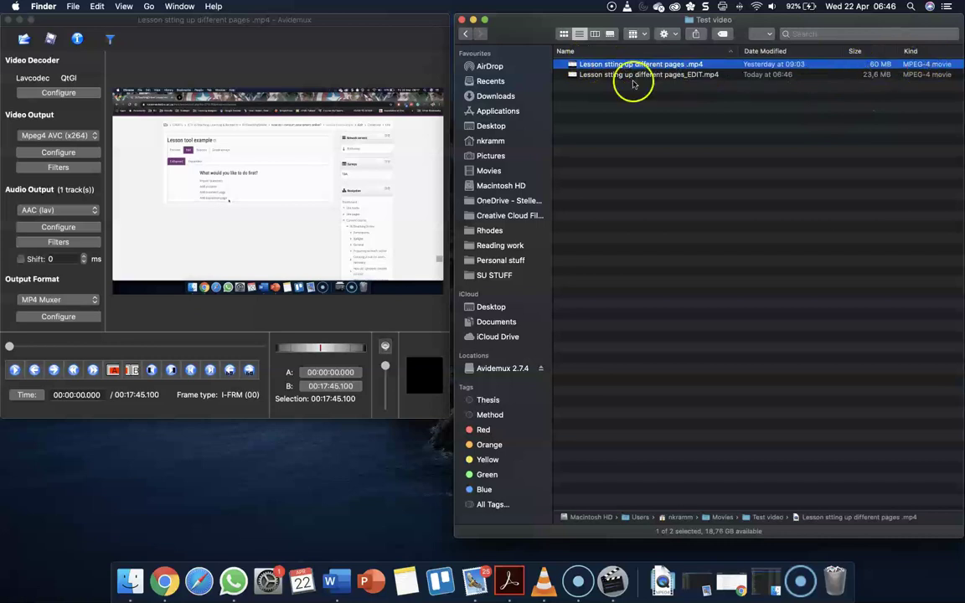
- Open 'Lesson stting up different pages_EDIT.mp4' in QuickTime Player from Finder
{"action": "left_click", "coordinate": [666, 75]}
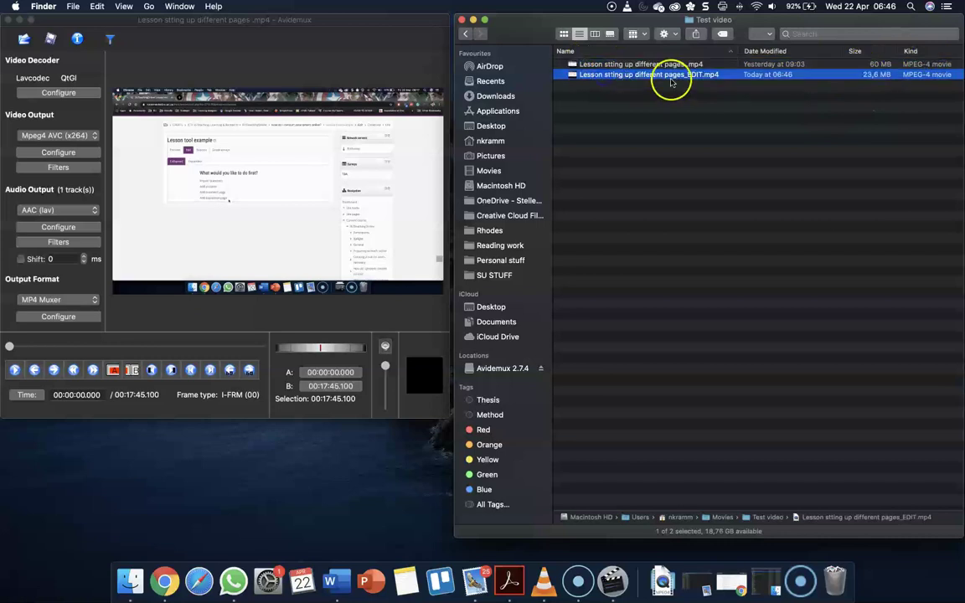
{"action": "double_click", "coordinate": [849, 76]}
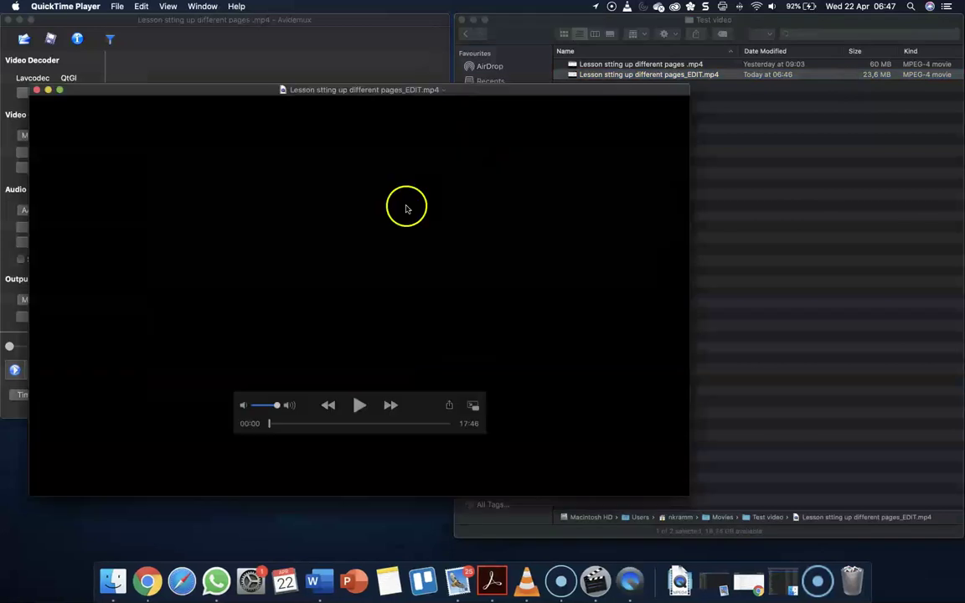
- Play the original .mp4 in QuickTime, pausing near 02:27, then return to the _EDIT window
{"action": "double_click", "coordinate": [783, 65]}
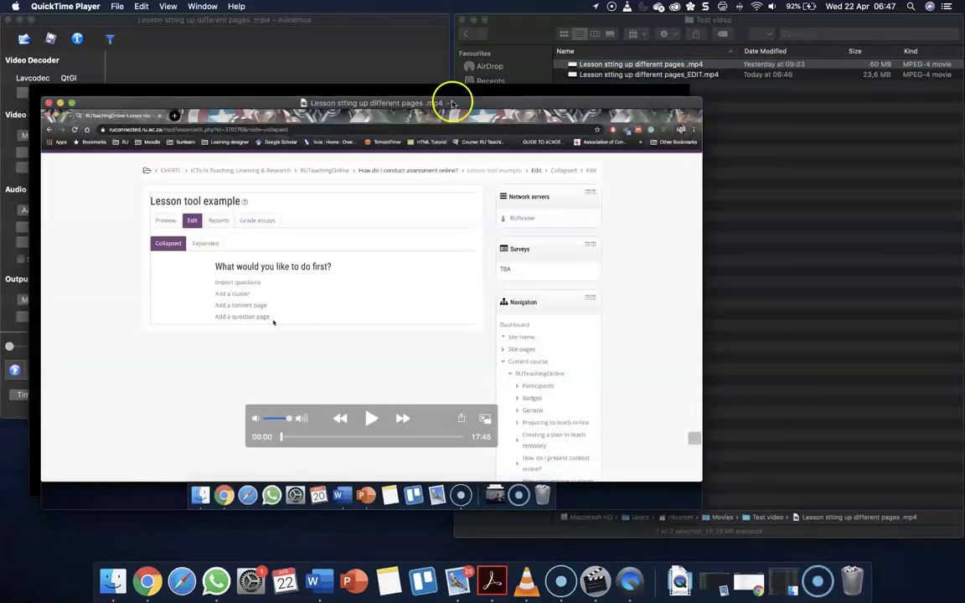
{"action": "left_click", "coordinate": [369, 419]}
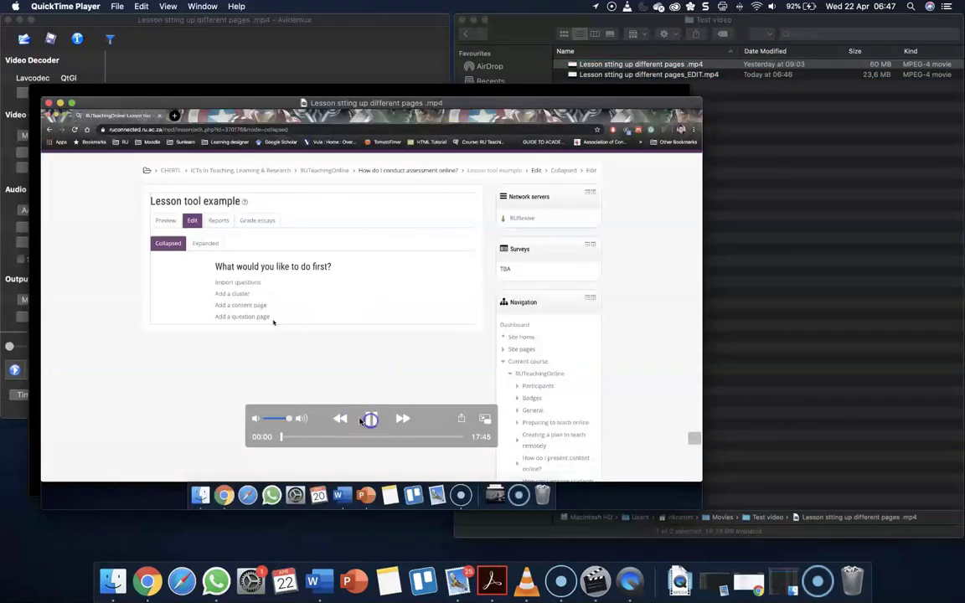
{"action": "left_click", "coordinate": [304, 437]}
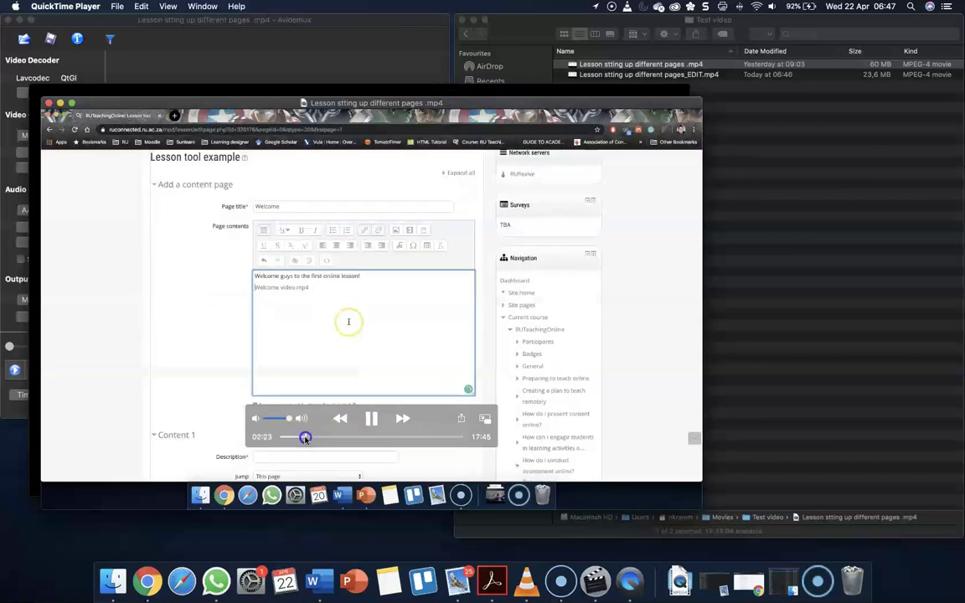
{"action": "left_click", "coordinate": [374, 419]}
{"action": "key", "text": "ctrl+Up"}
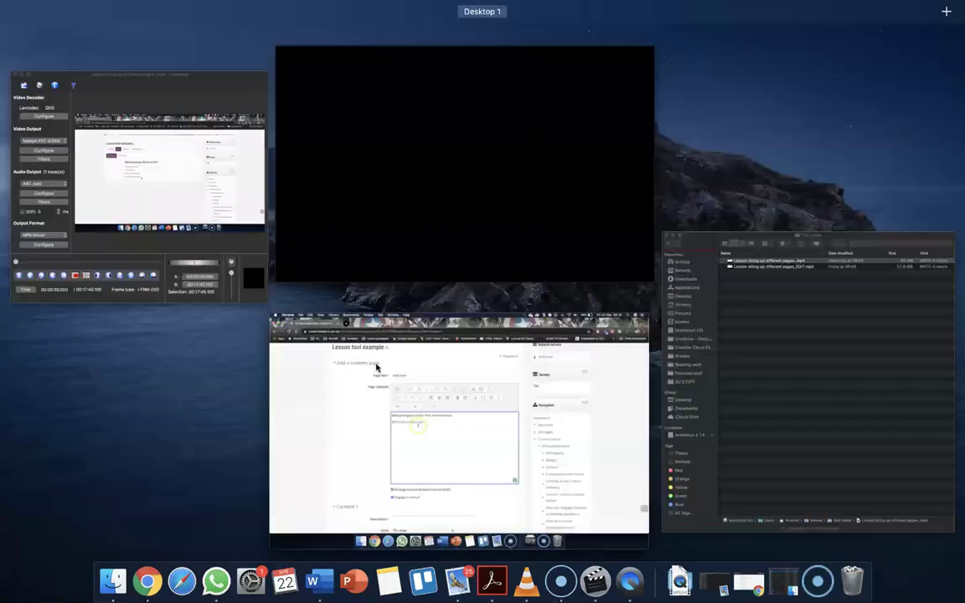
{"action": "key", "text": "ctrl+Up"}
- Play the _EDIT.mp4 and pause it at 02:30 on the Add a content page form
{"action": "left_click", "coordinate": [394, 122]}
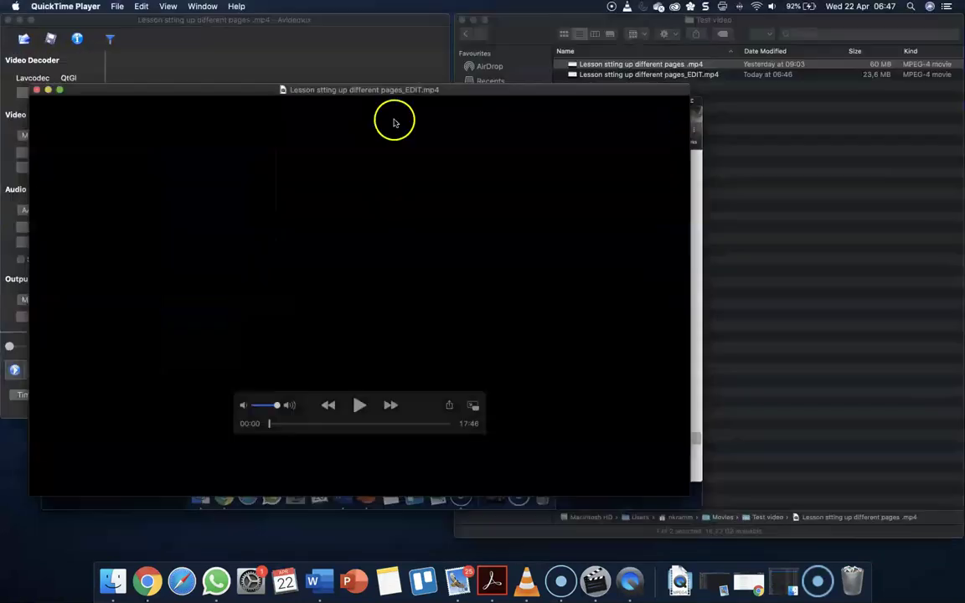
{"action": "left_click", "coordinate": [360, 406]}
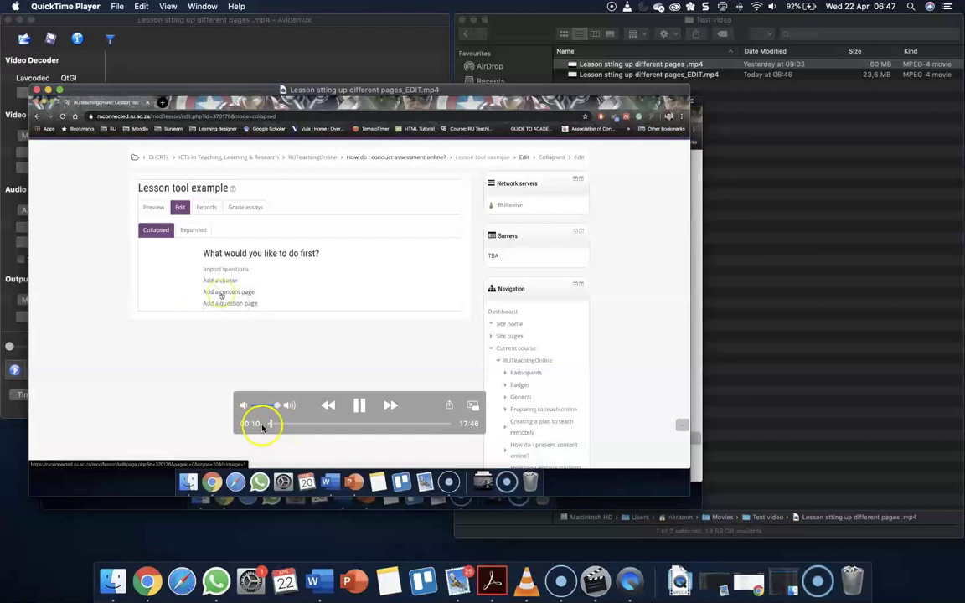
{"action": "left_click_drag", "start_coordinate": [299, 426], "coordinate": [292, 426]}
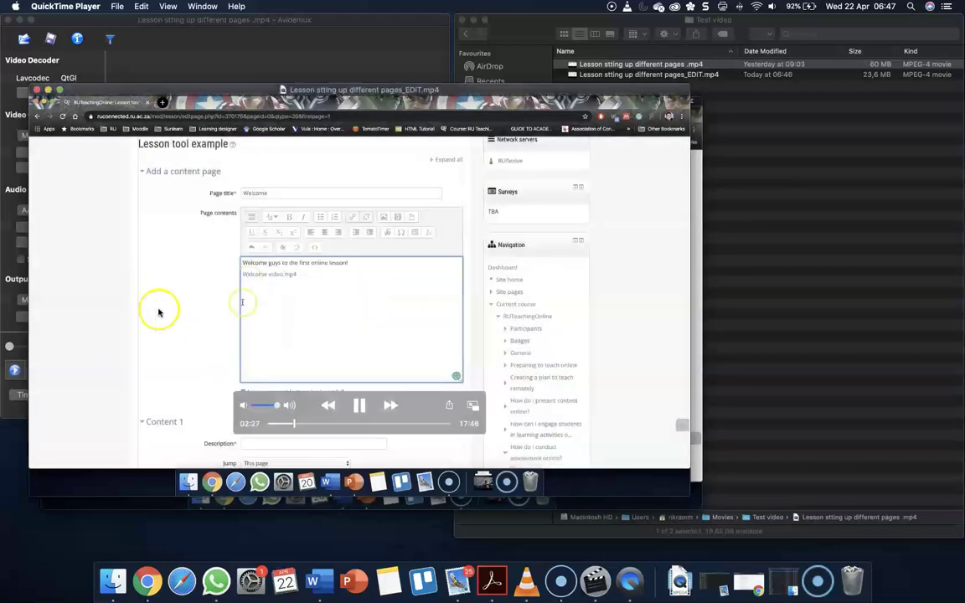
{"action": "left_click", "coordinate": [365, 406]}
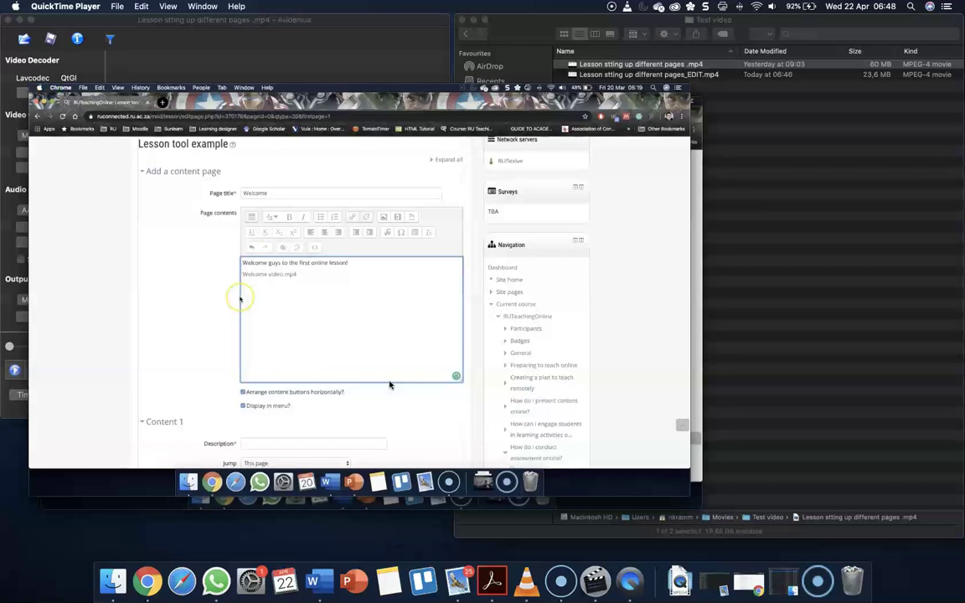
{"action": "left_click", "coordinate": [62, 359]}
{"action": "left_click", "coordinate": [272, 287]}
{"action": "left_click", "coordinate": [341, 212]}
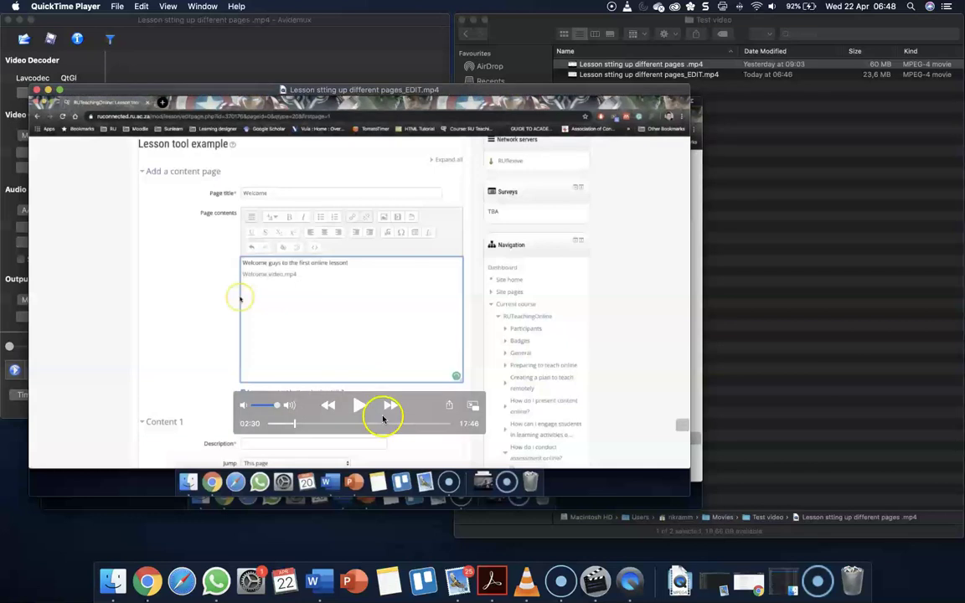
{"action": "left_click", "coordinate": [355, 407]}
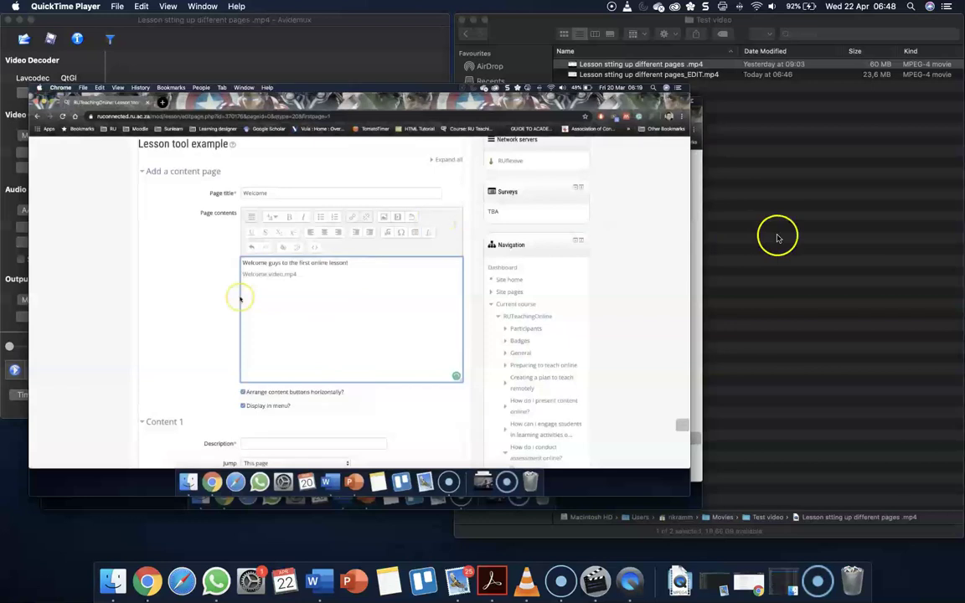